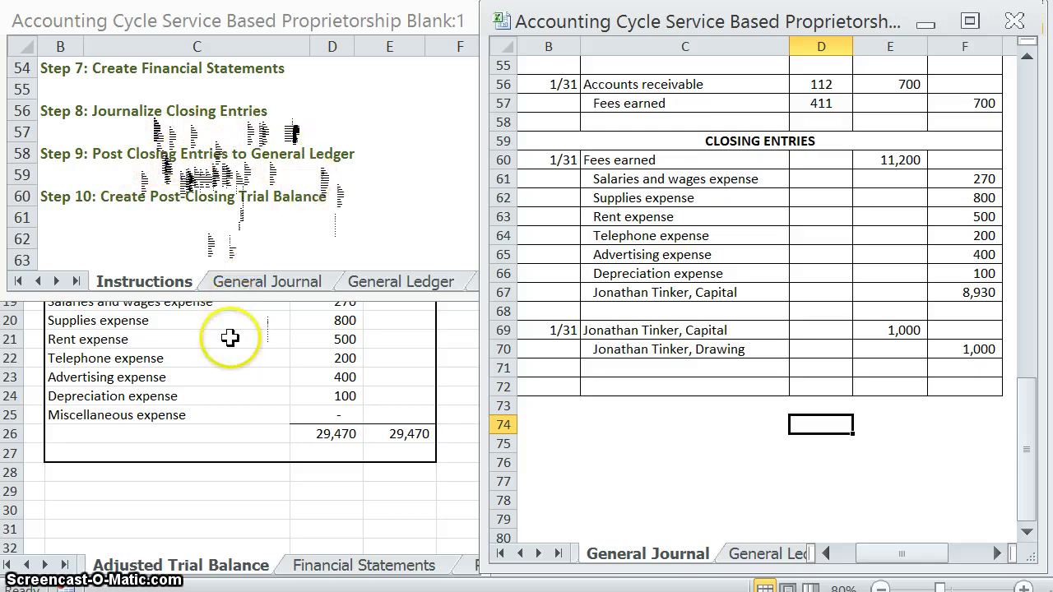
Step: Show the General Journal's Closing Entries, down to Supplies expense, in the left window
left_click(230, 340)
left_click(69, 566)
left_click(67, 567)
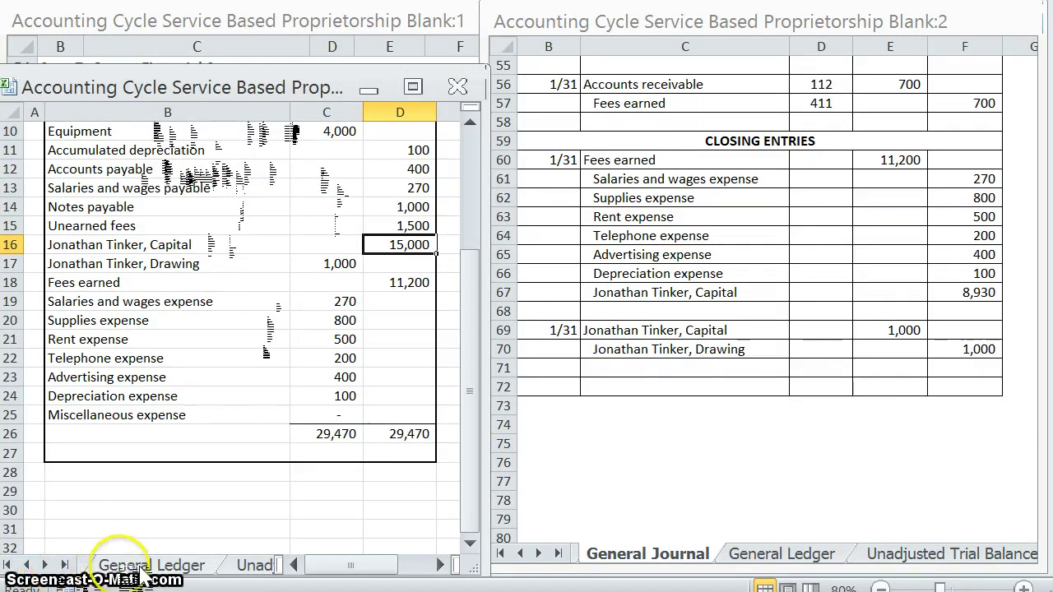
left_click(154, 565)
scroll(186, 461, "down", 8)
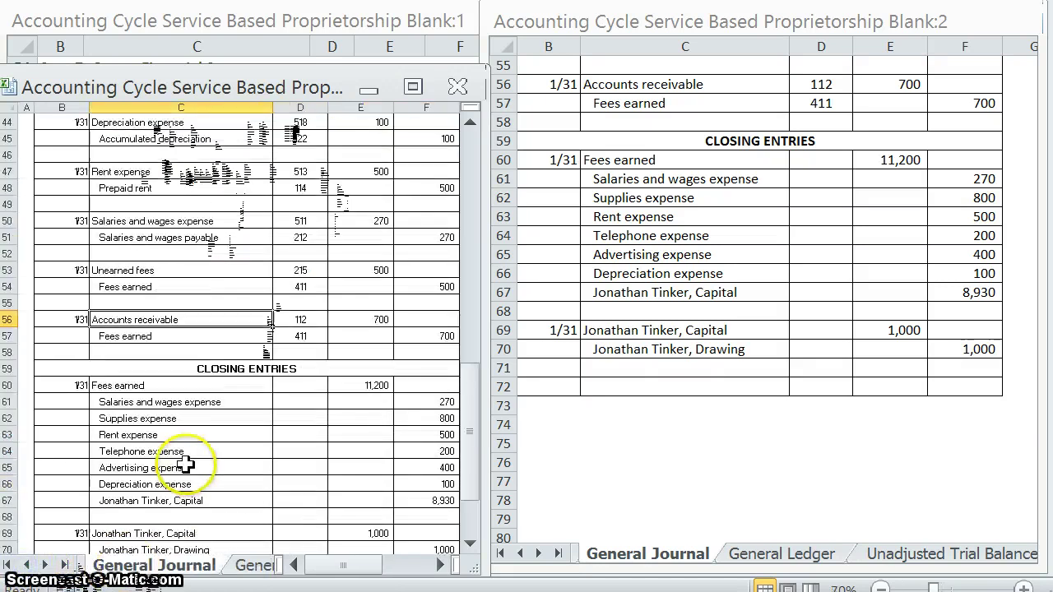
left_click(207, 270)
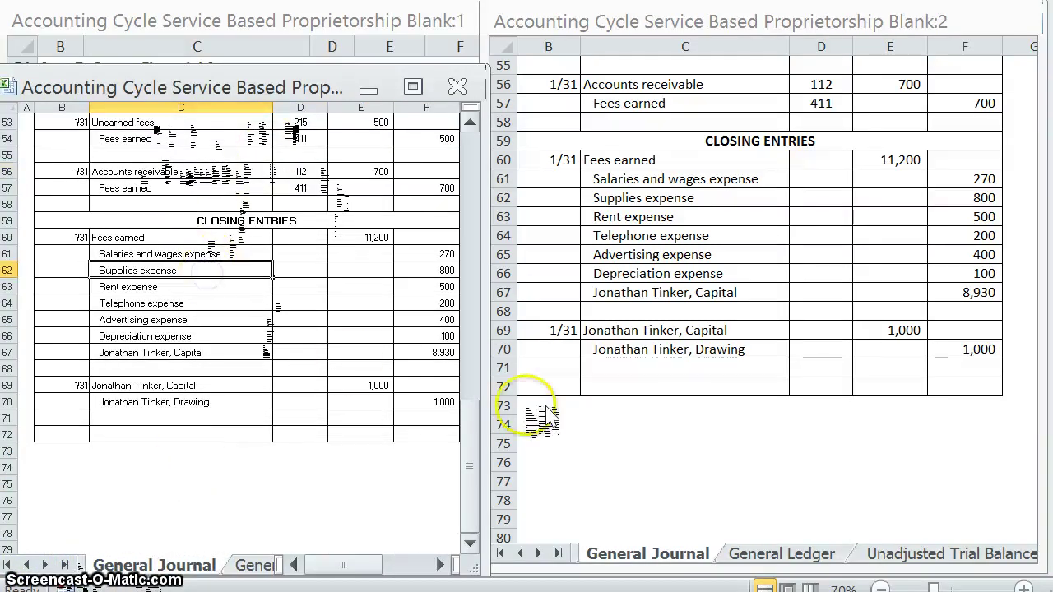
Step: Switch the right window to the General Ledger at the Rent Expense account
left_click(772, 550)
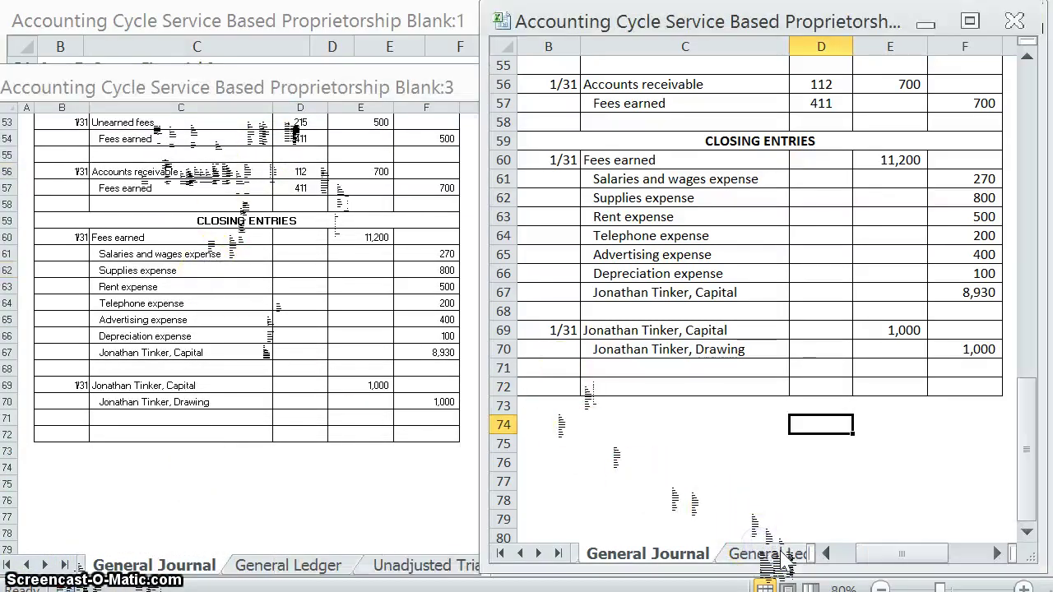
left_click(769, 551)
left_click(761, 370)
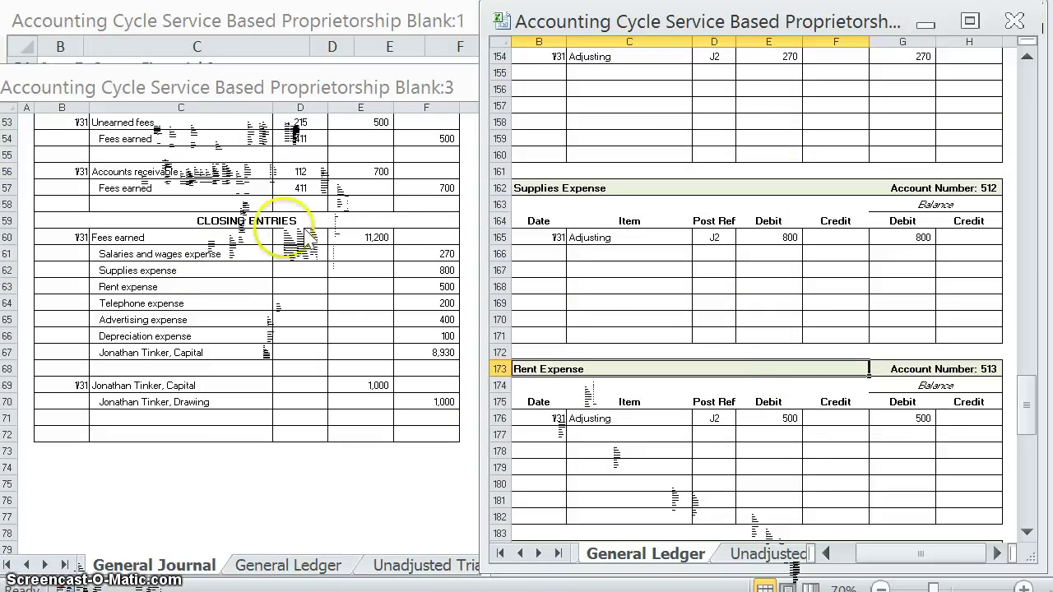
Step: Check the journal's Fees earned closing line, then find the empty Fees Earned ledger row
left_click(262, 237)
left_click(294, 236)
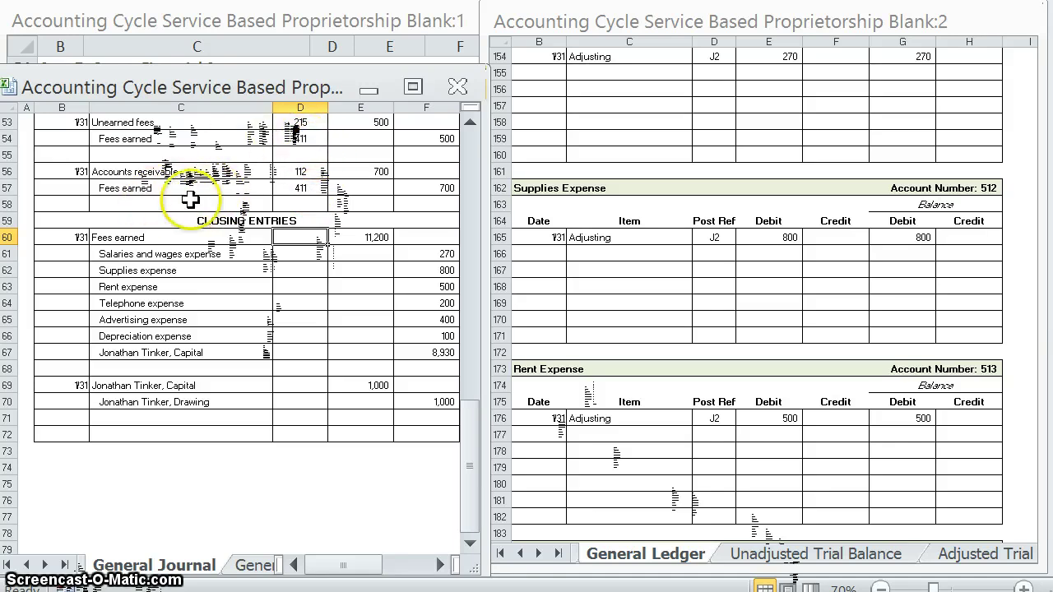
left_click(603, 306)
left_click(723, 289)
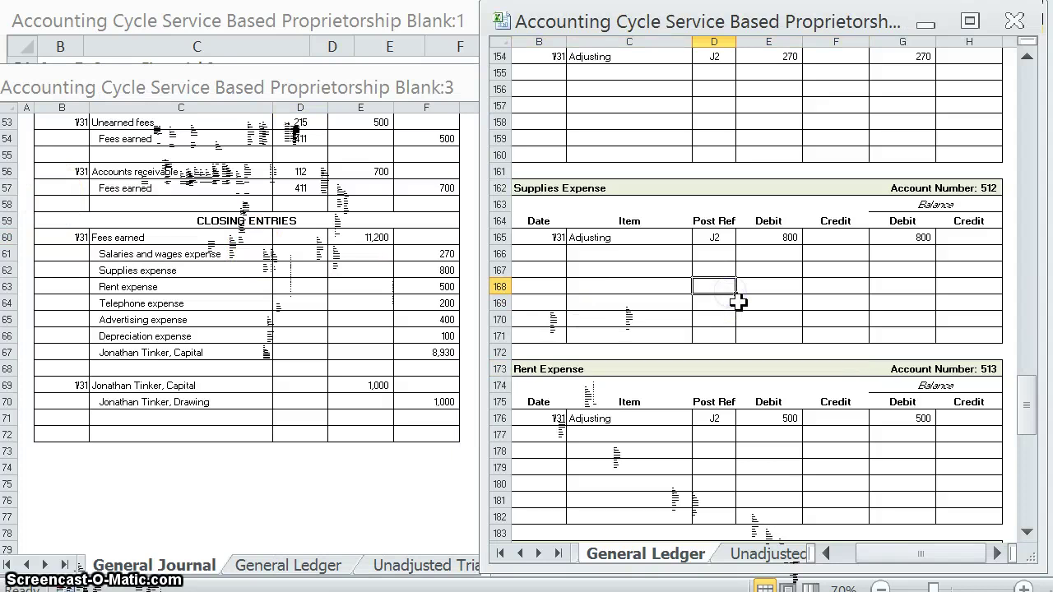
scroll(738, 303, "up", 6)
left_click(551, 228)
scroll(549, 226, "up", 3)
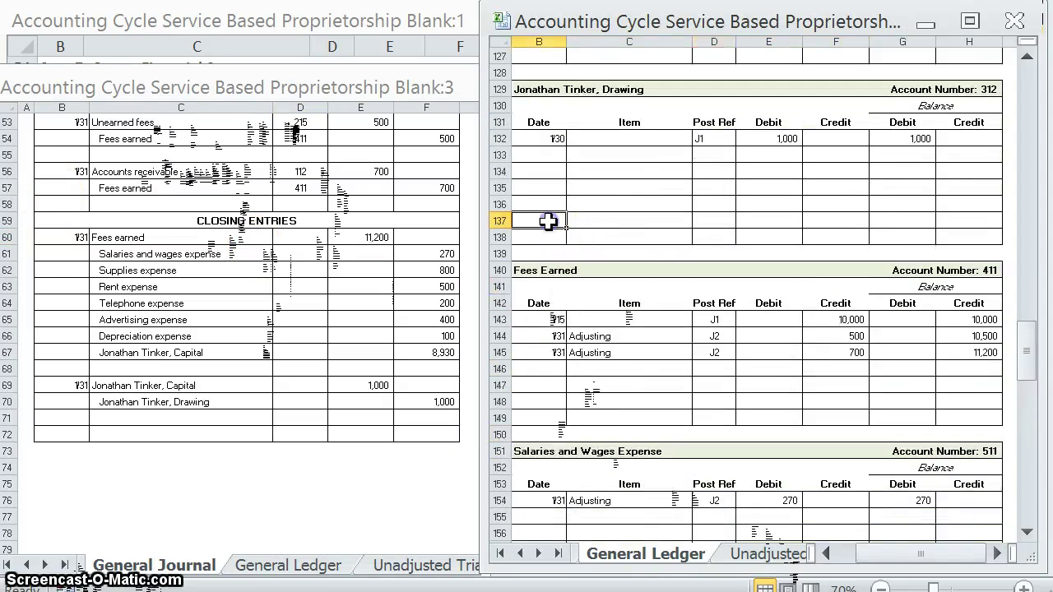
left_click(538, 367)
Step: Enter 1/31, Closing, J2, debit 11,200 and a 0 balance in the Fees Earned row
type("1")
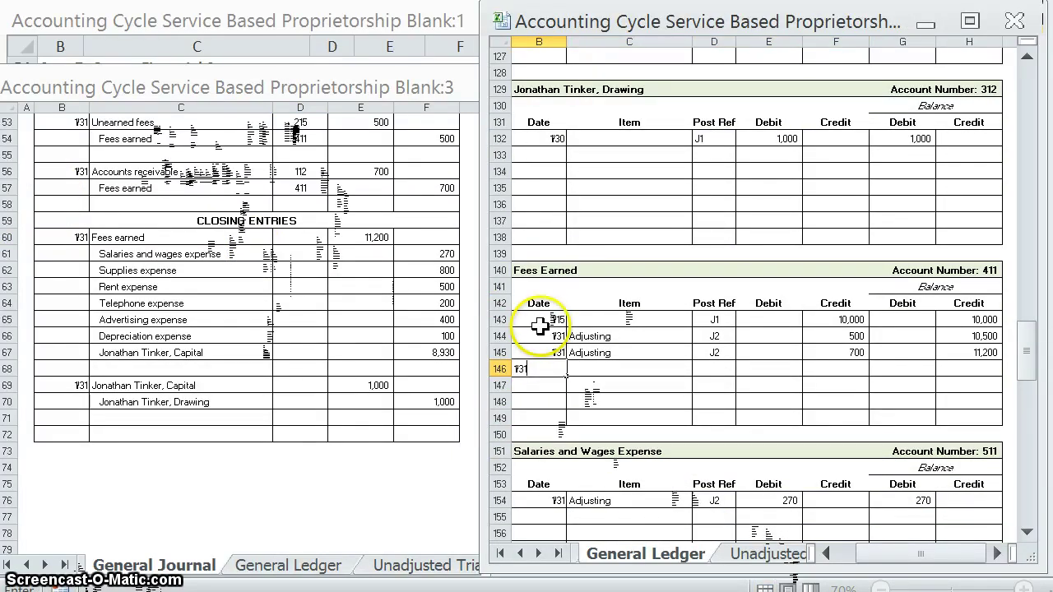
type("/31")
key("Tab")
type("Closing")
key("Tab")
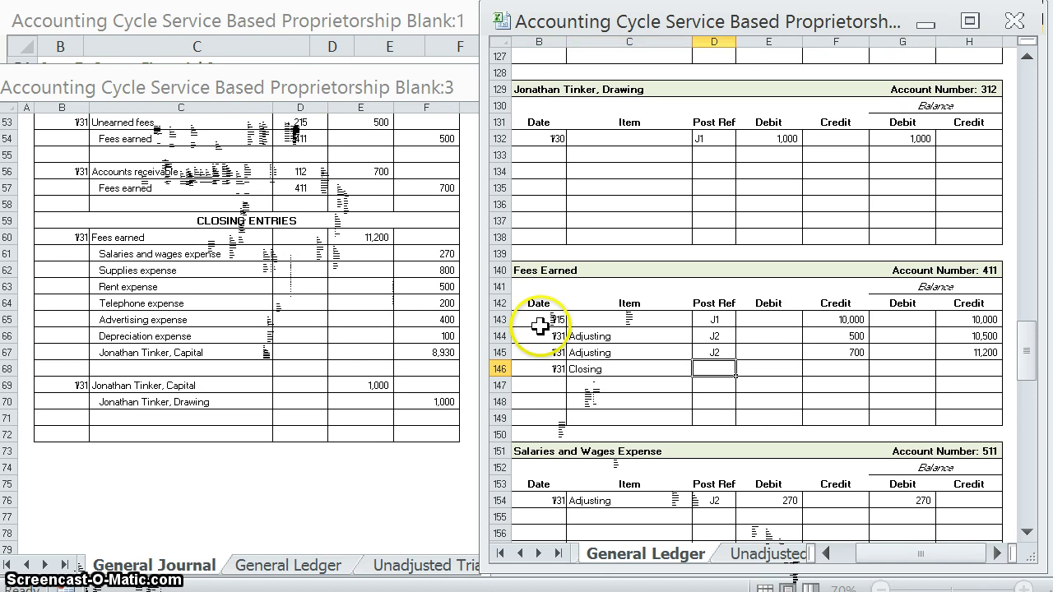
type("J2")
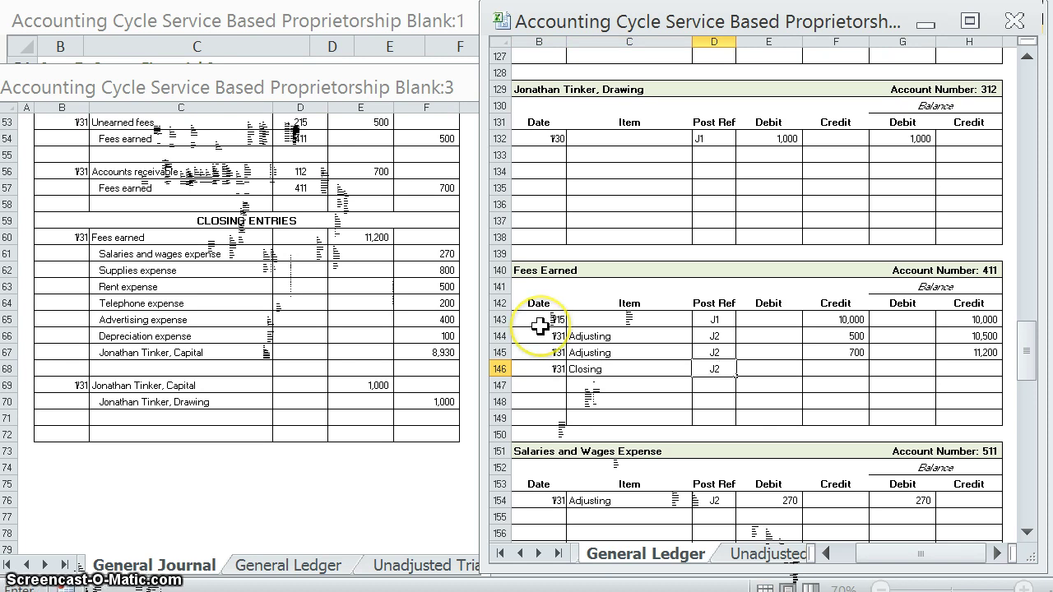
key("Tab")
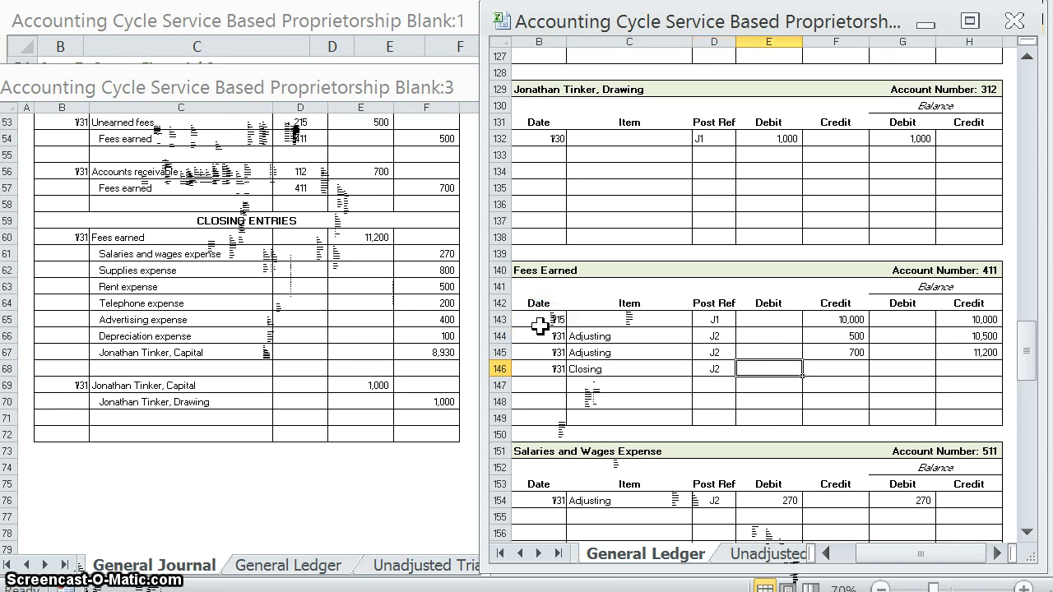
type("11")
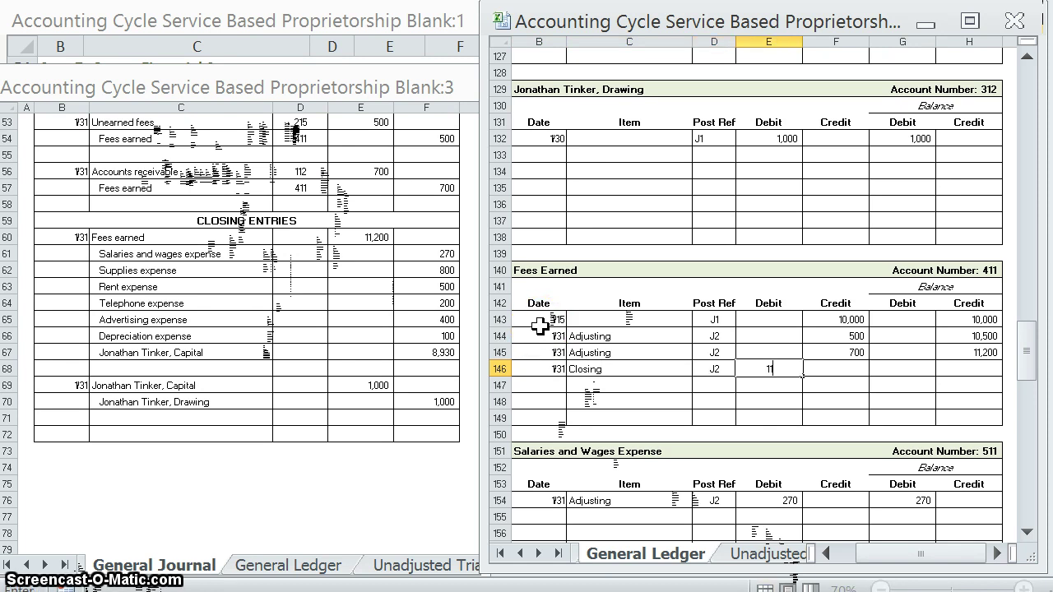
type(",200")
key("Tab")
key("Tab")
key("Tab")
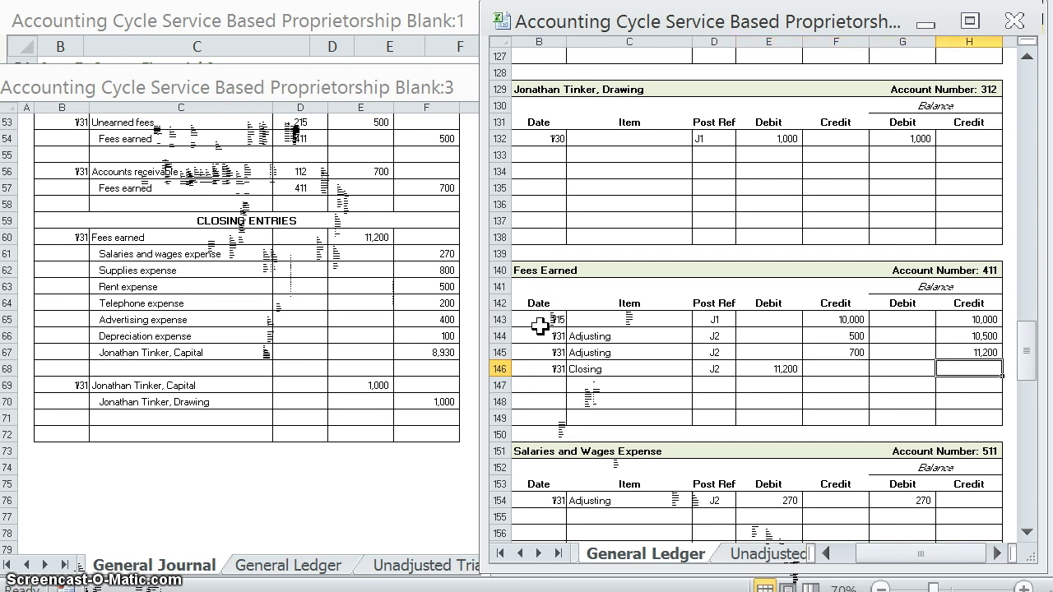
type("0")
key("Return")
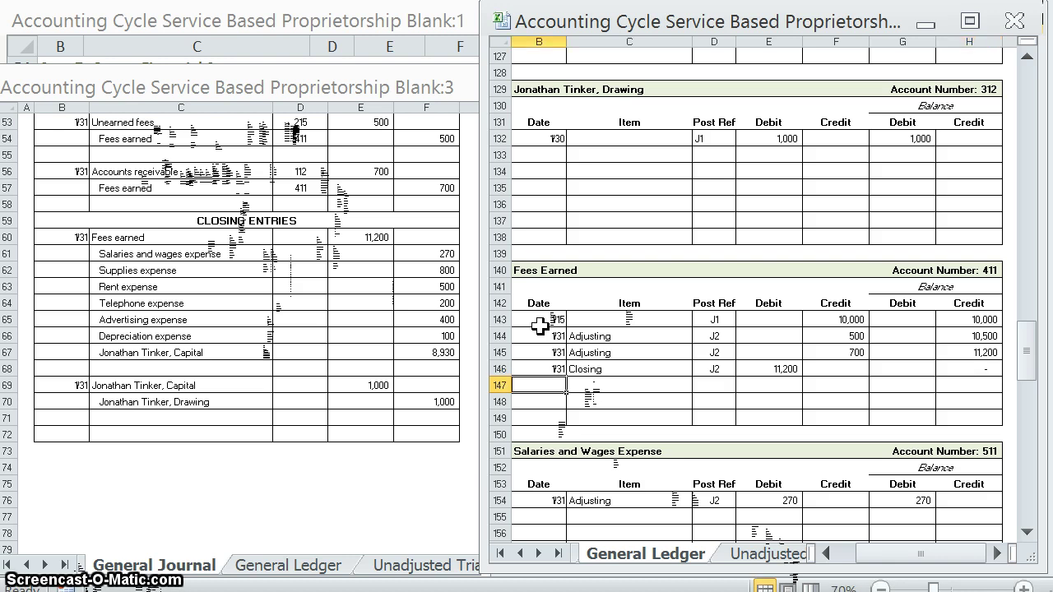
Step: Give the journal's Fees earned closing line post reference 411
left_click(300, 237)
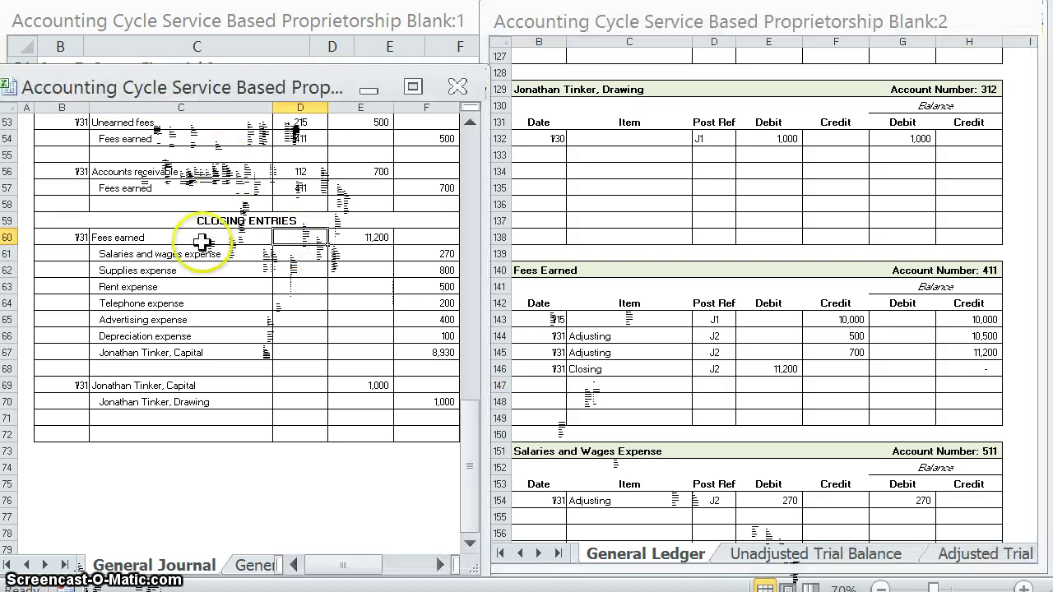
type("411")
key("Return")
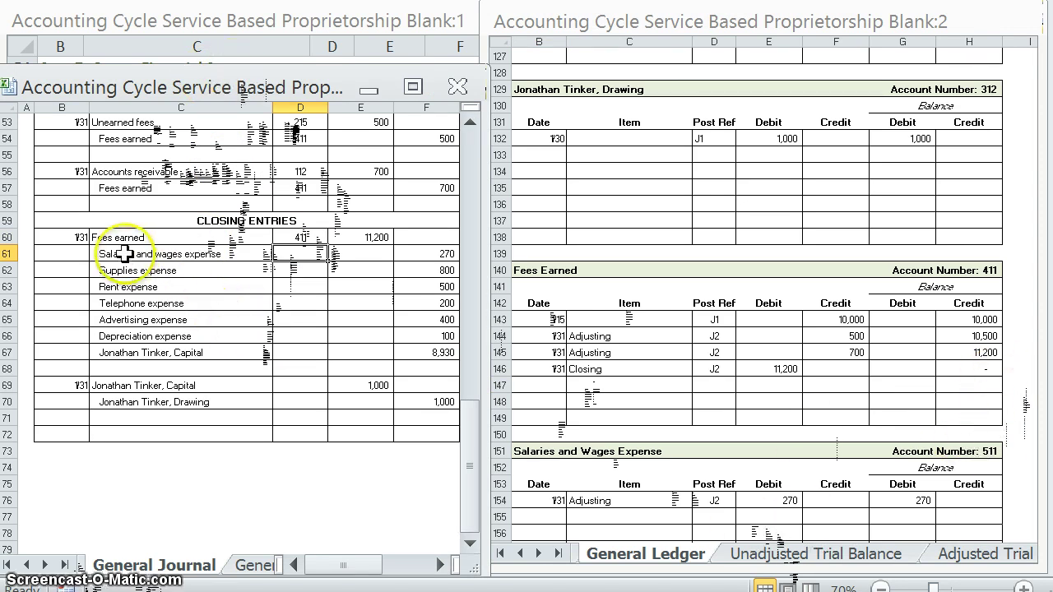
Step: Post a Salaries and Wages Expense closing line: 1/3, Closing, J2, credit 270, balance 0
left_click(711, 308)
scroll(712, 309, "down", 3)
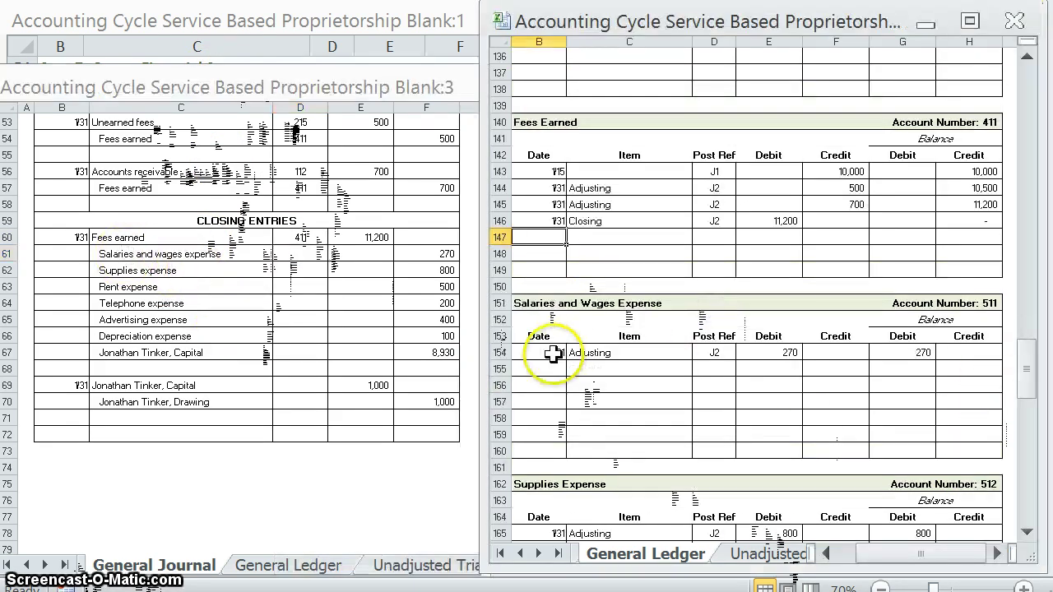
left_click(528, 370)
type("1/31")
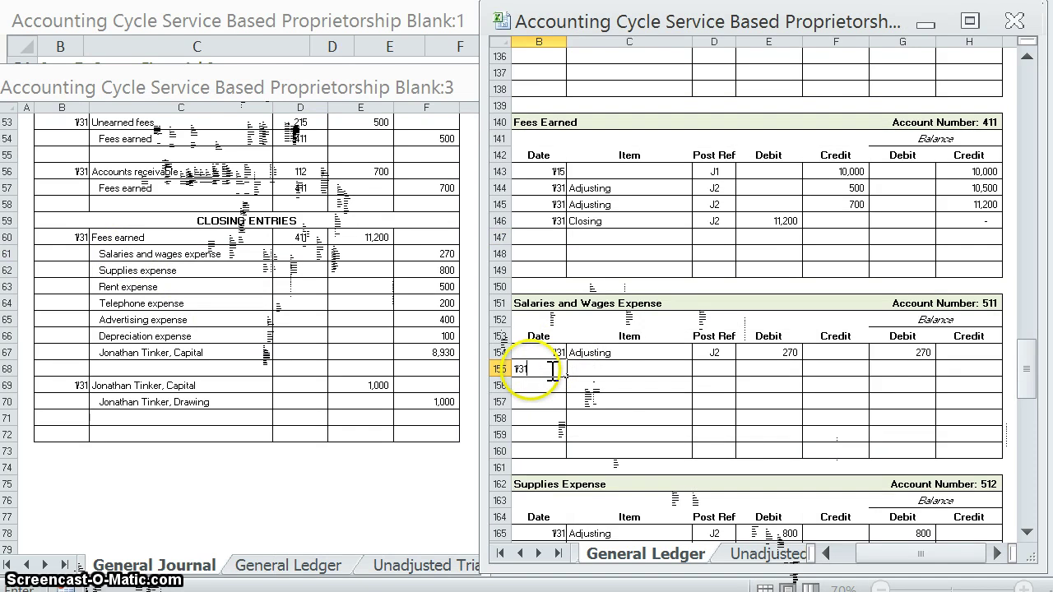
key("Tab")
type("Closing")
key("Tab")
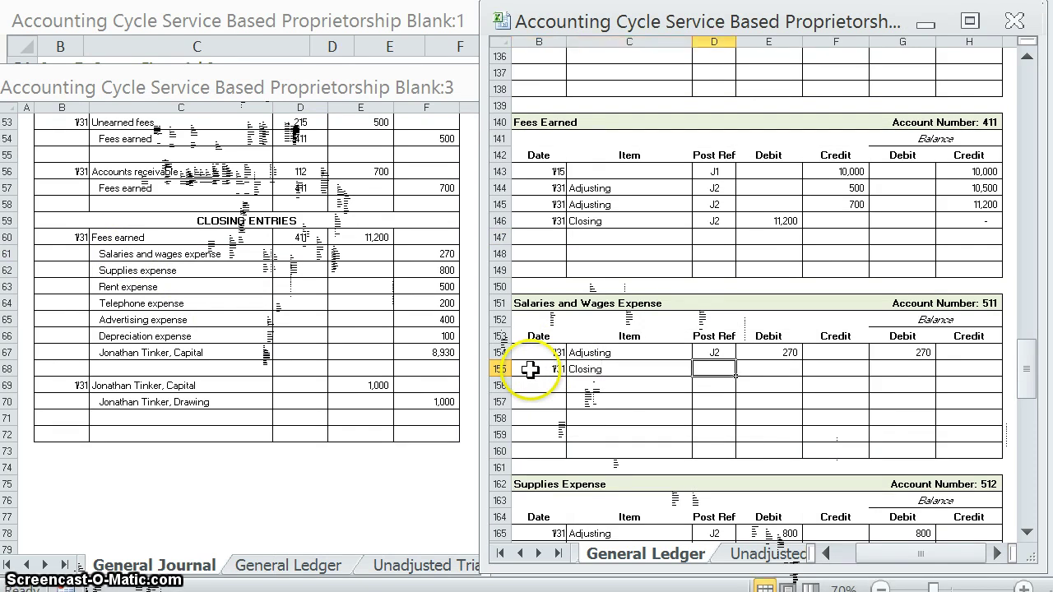
type("J2")
key("Tab")
key("Tab")
type("27")
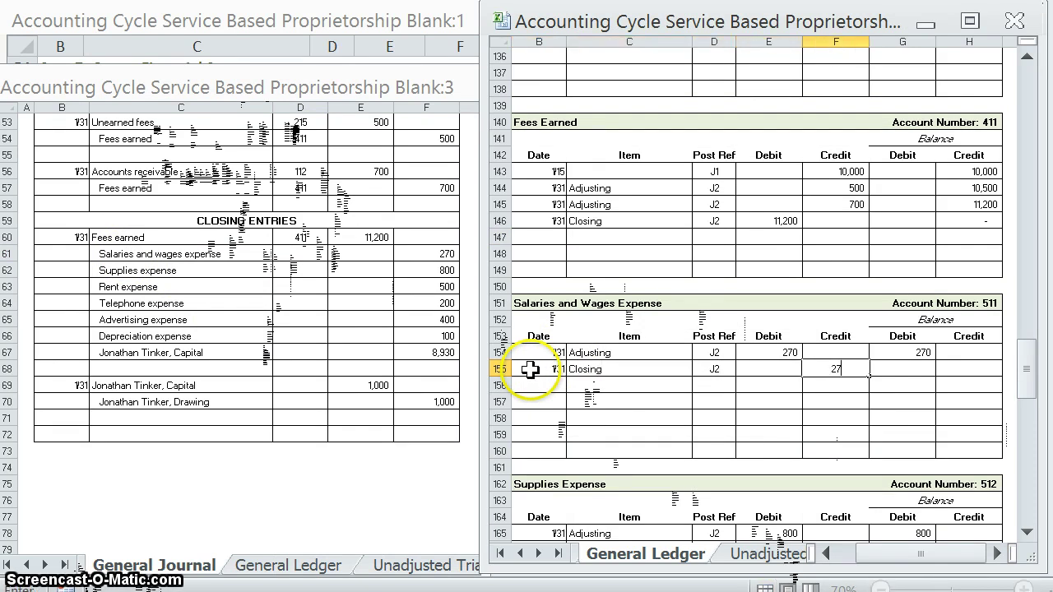
type("0")
key("Tab")
type("0")
key("Return")
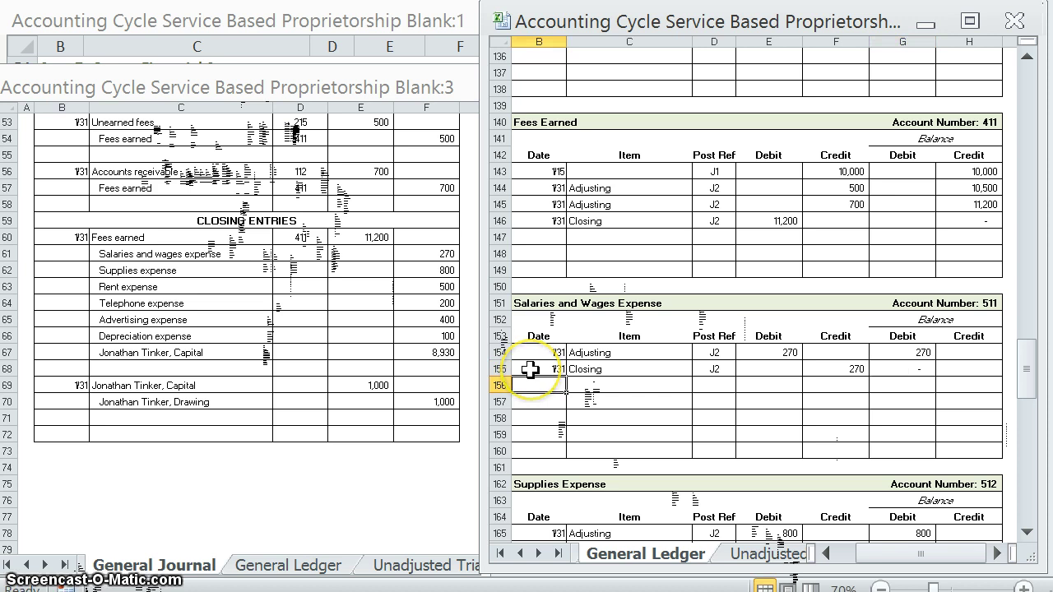
Step: Post the Supplies Expense closing line: 1/31, Closing, J2, credit 800
scroll(530, 369, "down", 3)
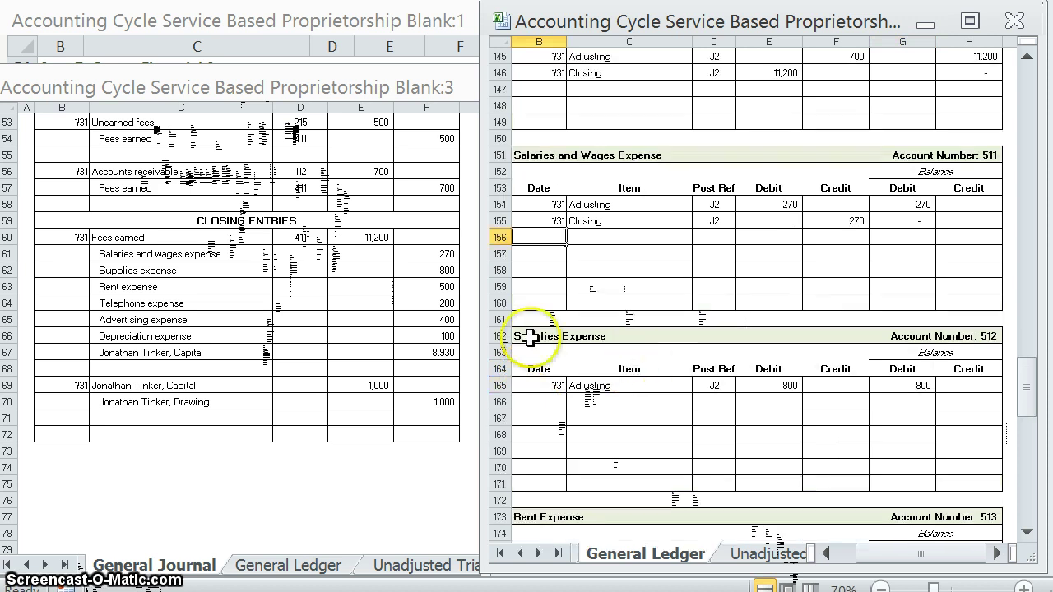
type("1/31")
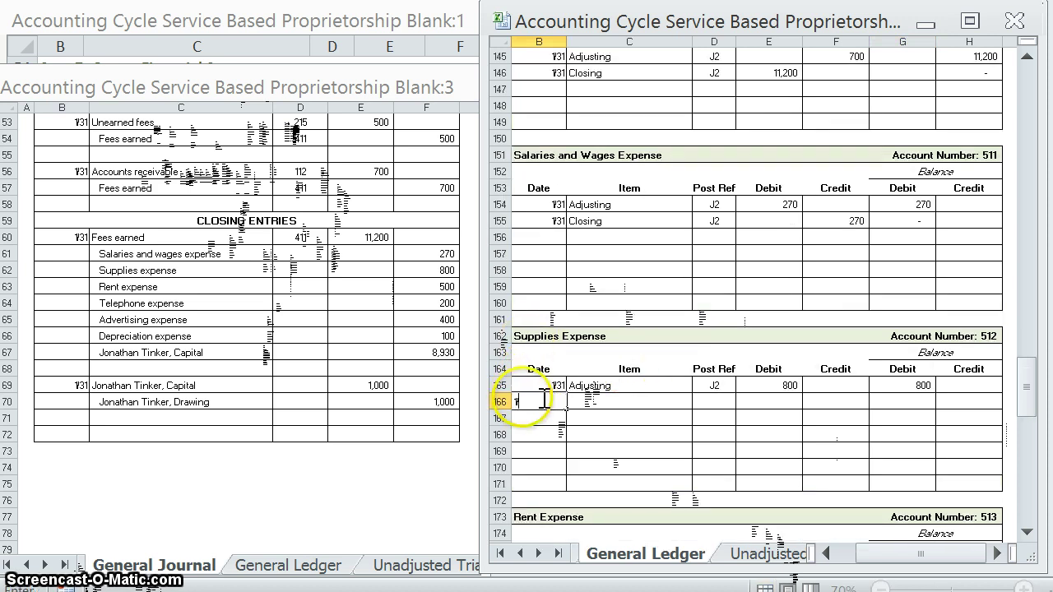
key("Tab")
type("Cl")
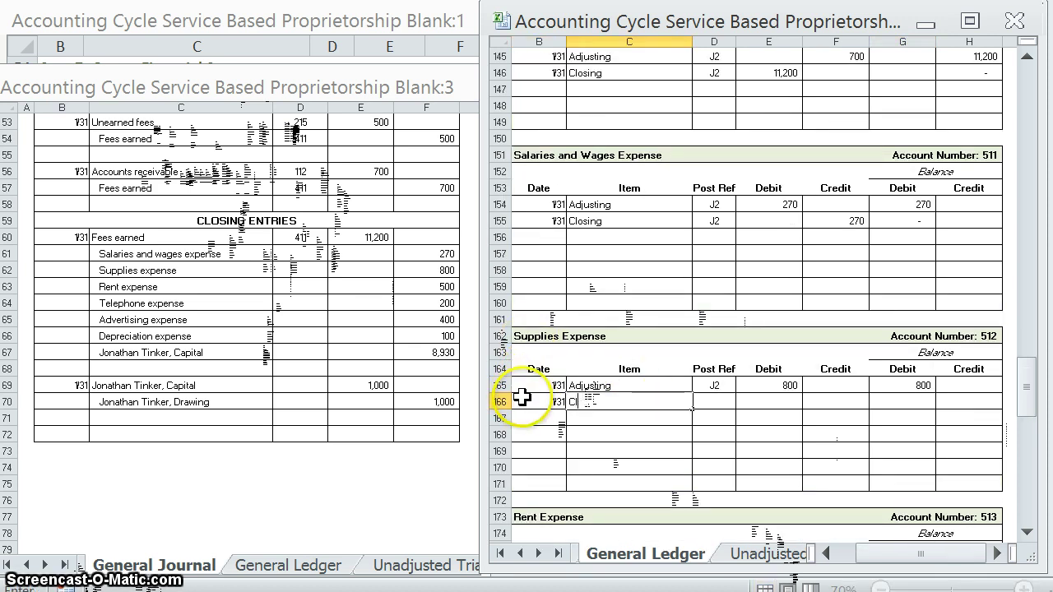
type("osing")
key("Tab")
type("J2")
key("Tab")
key("Tab")
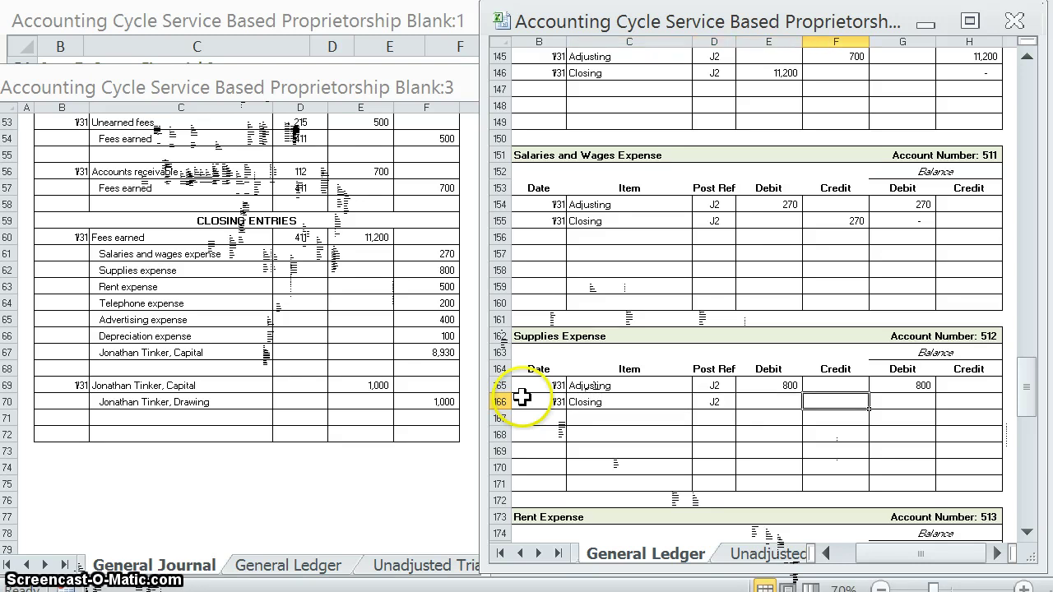
type("800")
key("Return")
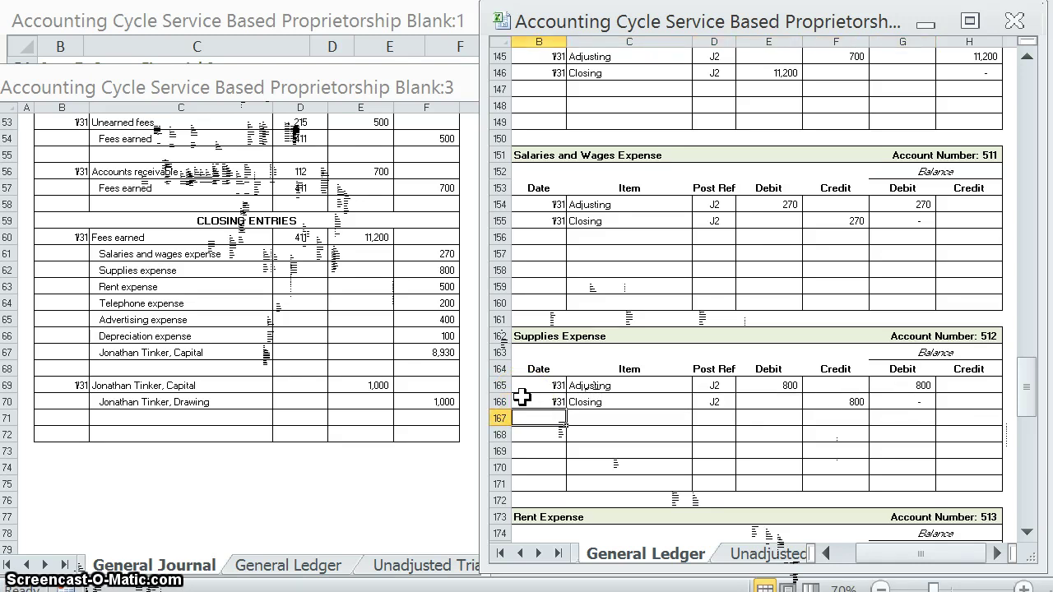
scroll(522, 398, "down", 6)
Step: Fill post references 511 and 512 on the journal's next closing lines
left_click(557, 288)
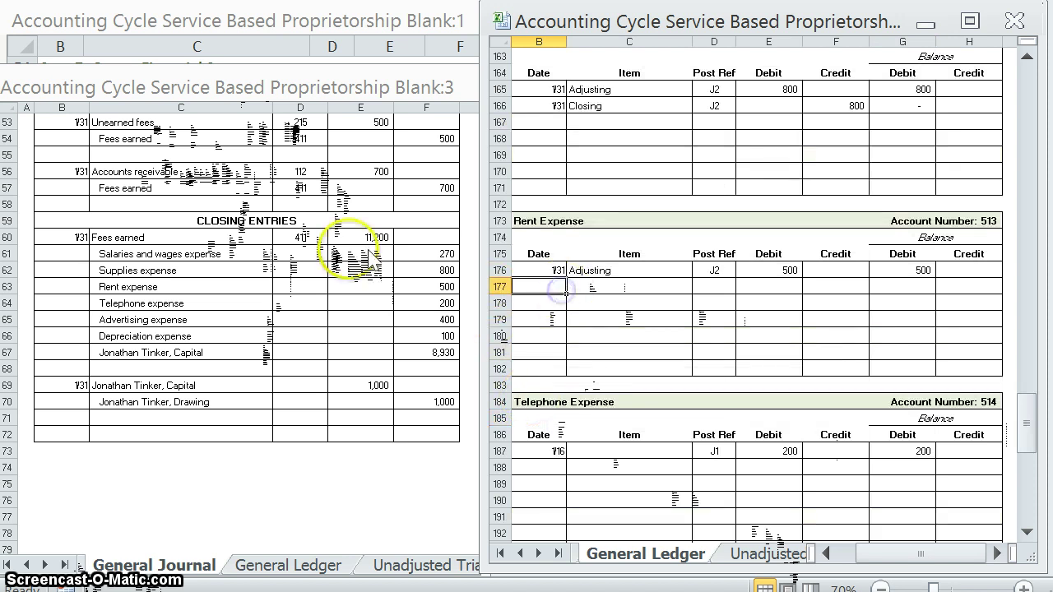
left_click(300, 257)
scroll(666, 247, "up", 3)
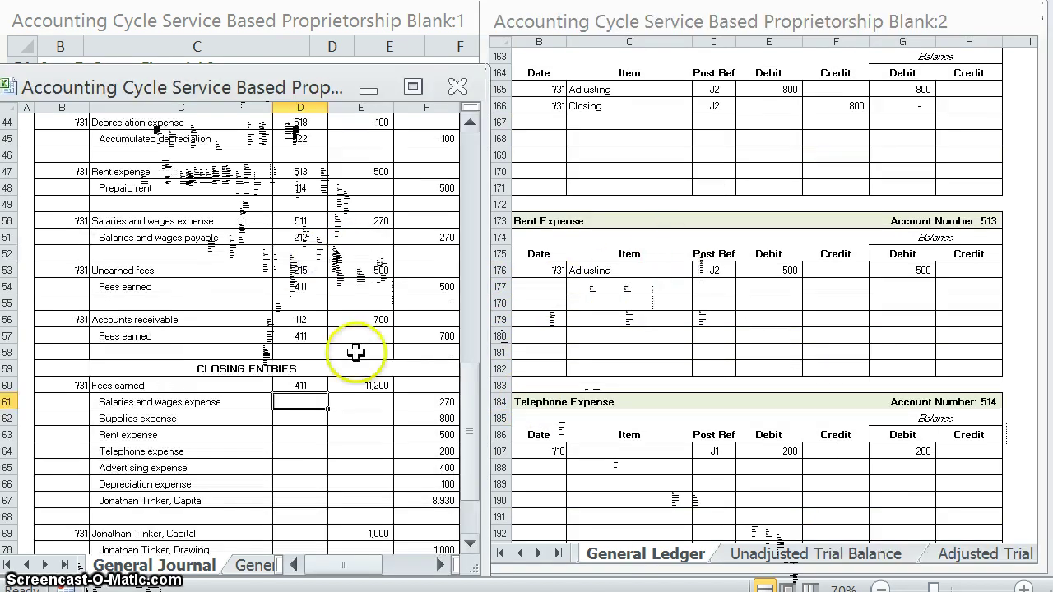
left_click(710, 287)
scroll(710, 287, "up", 3)
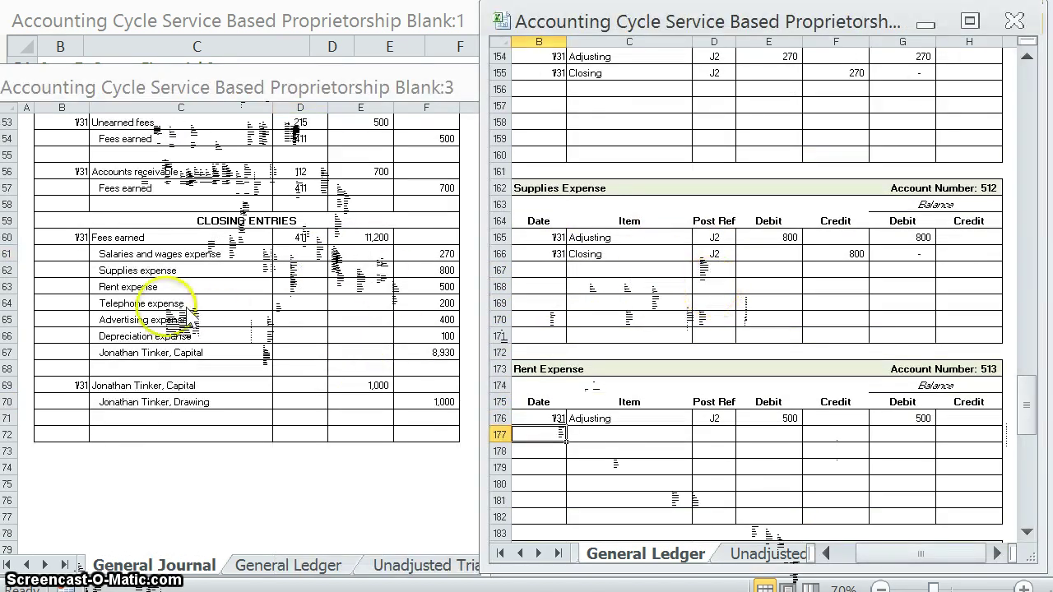
scroll(689, 282, "up", 3)
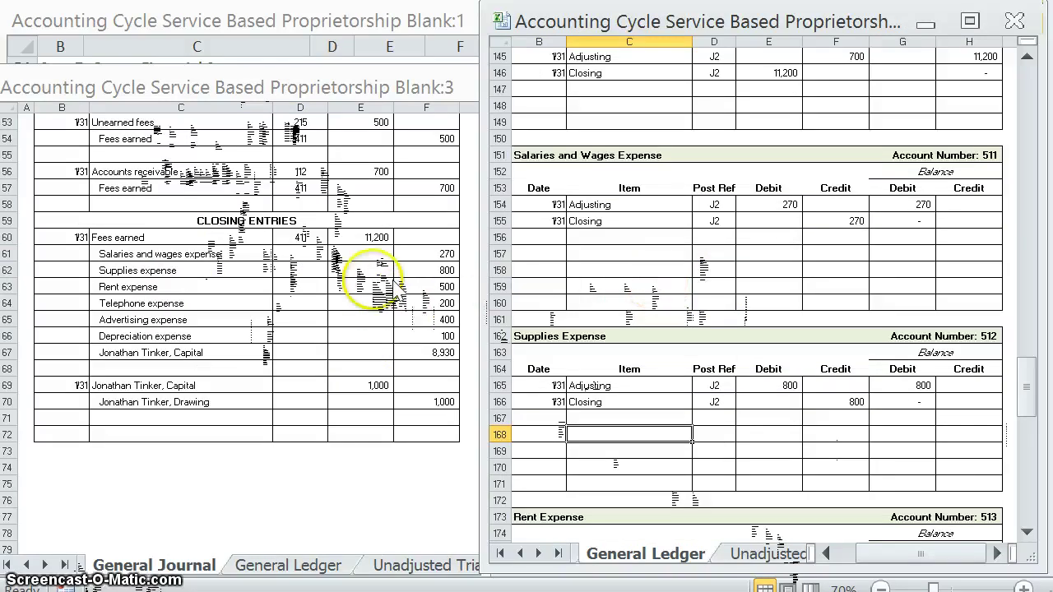
left_click(300, 256)
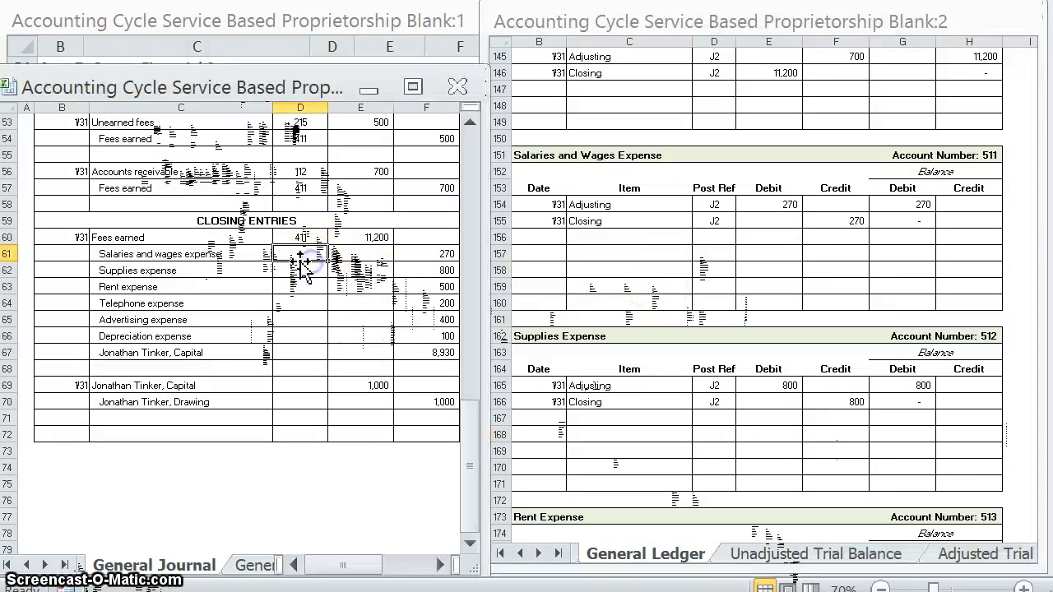
type("511")
key("Return")
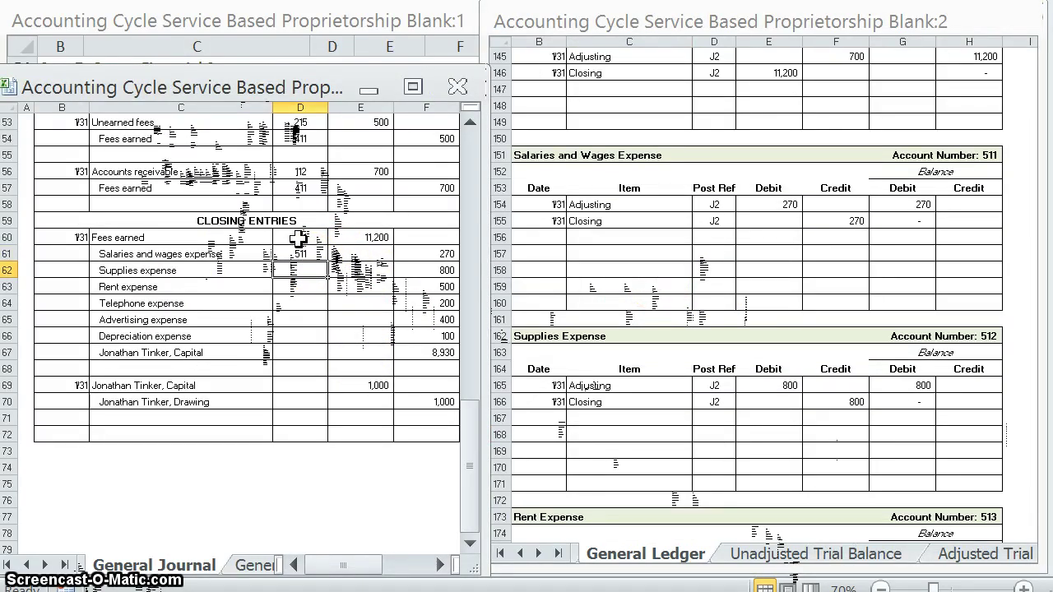
type("512")
key("Return")
Step: Post Rent Expense's closing line in the ledger: 1/31, Closing, credit 500
left_click(677, 364)
scroll(687, 364, "down", 6)
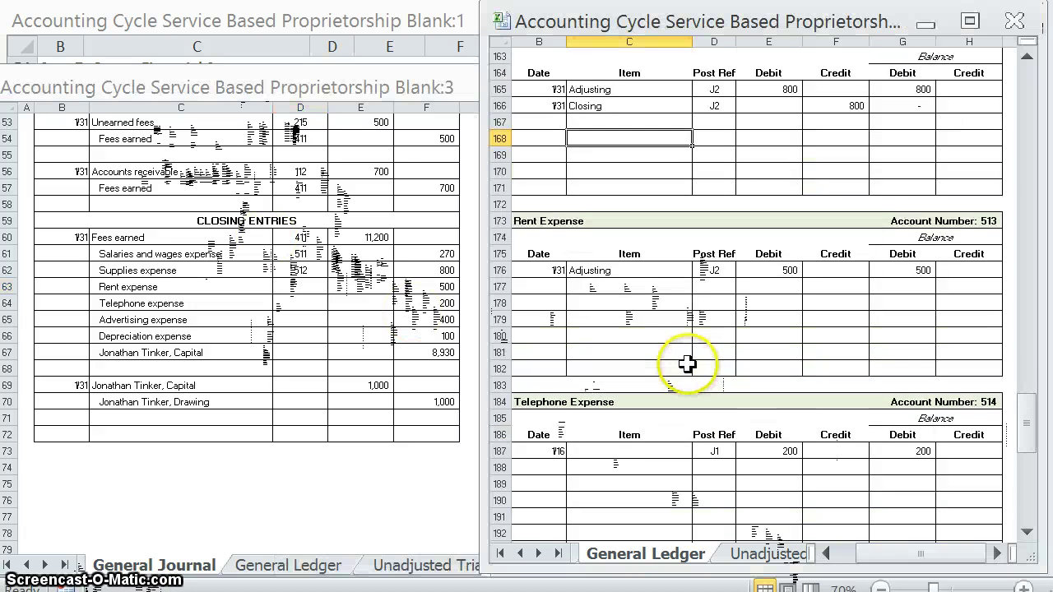
left_click(531, 286)
type("1/31")
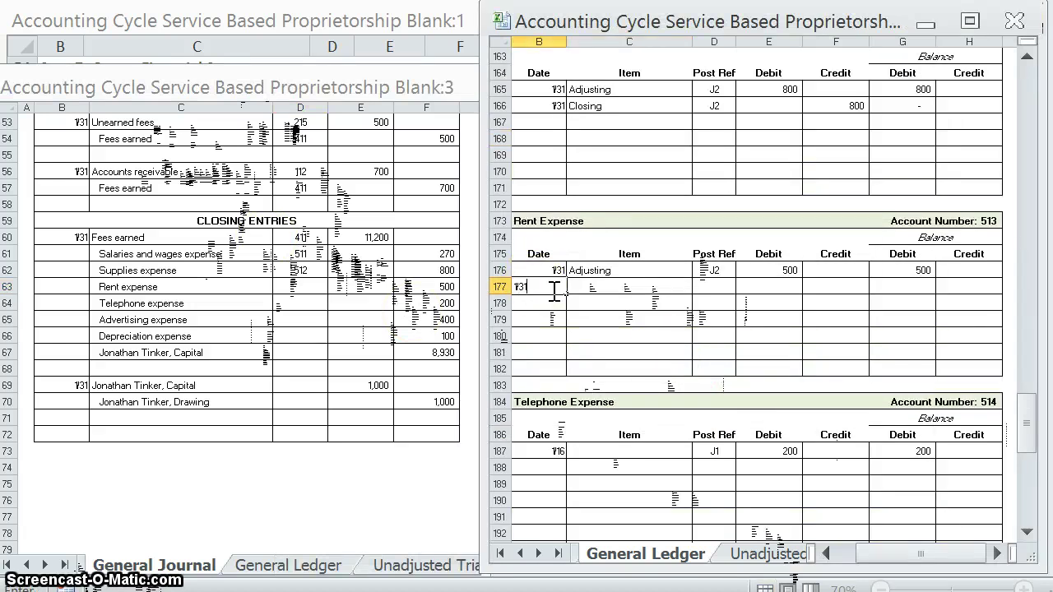
left_click(580, 285)
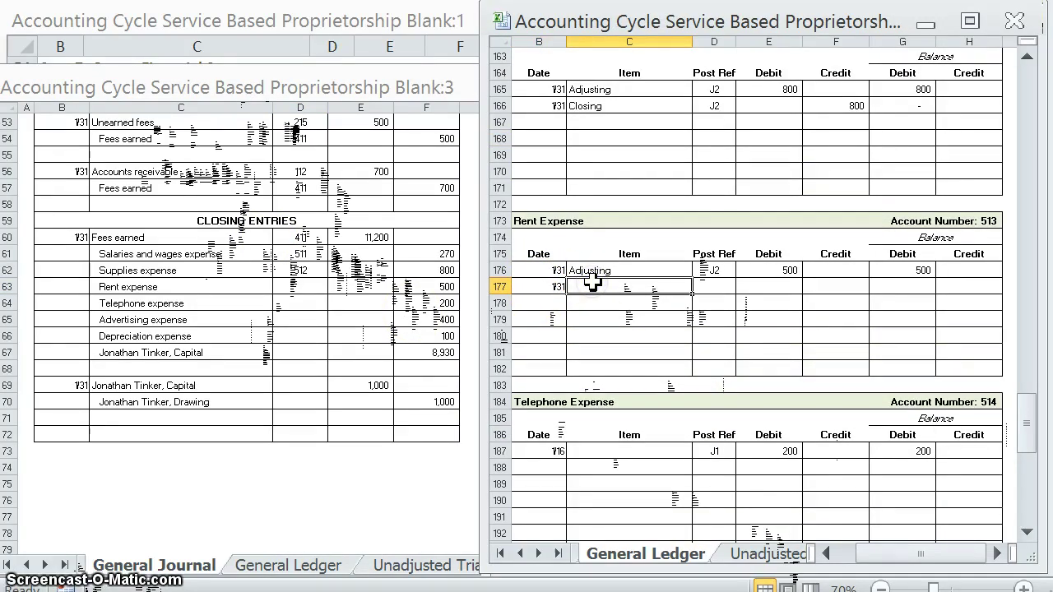
type("Closing")
key("Tab")
key("Tab")
key("Tab")
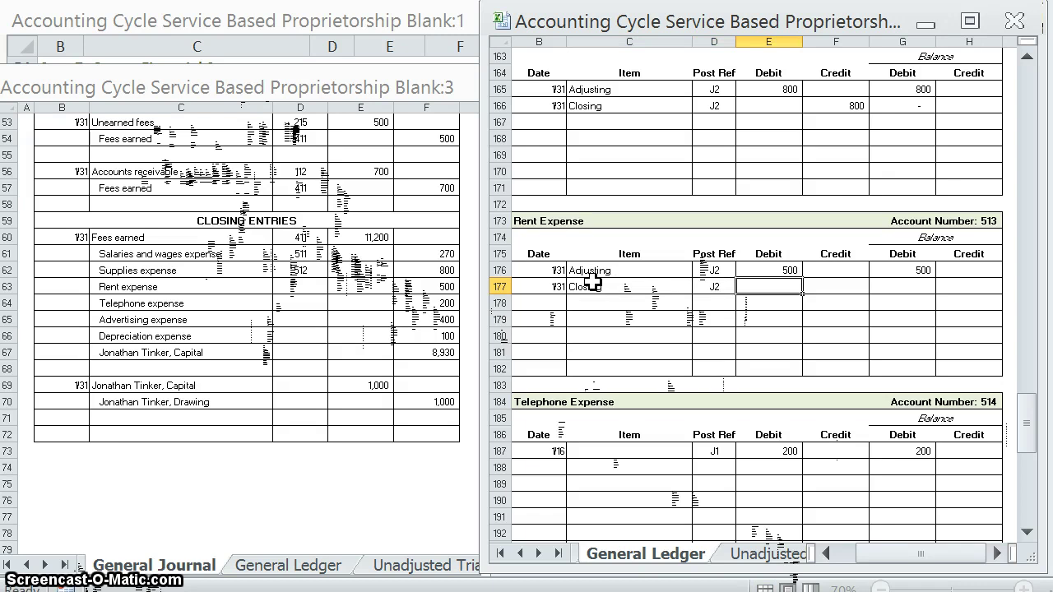
type("500")
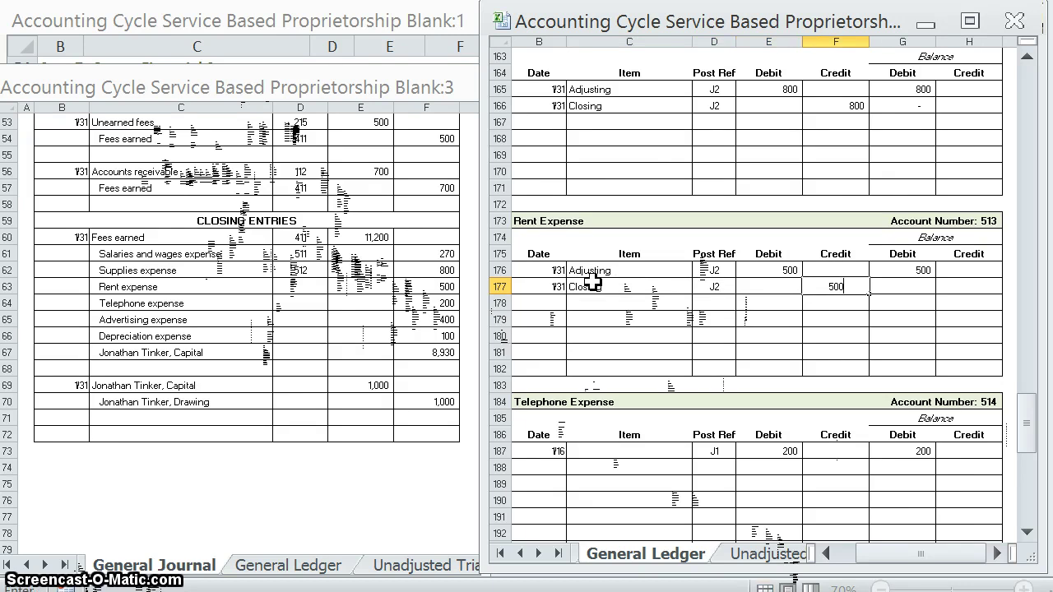
key("Tab")
Step: Give the journal's Rent expense line post reference 513
left_click(581, 285)
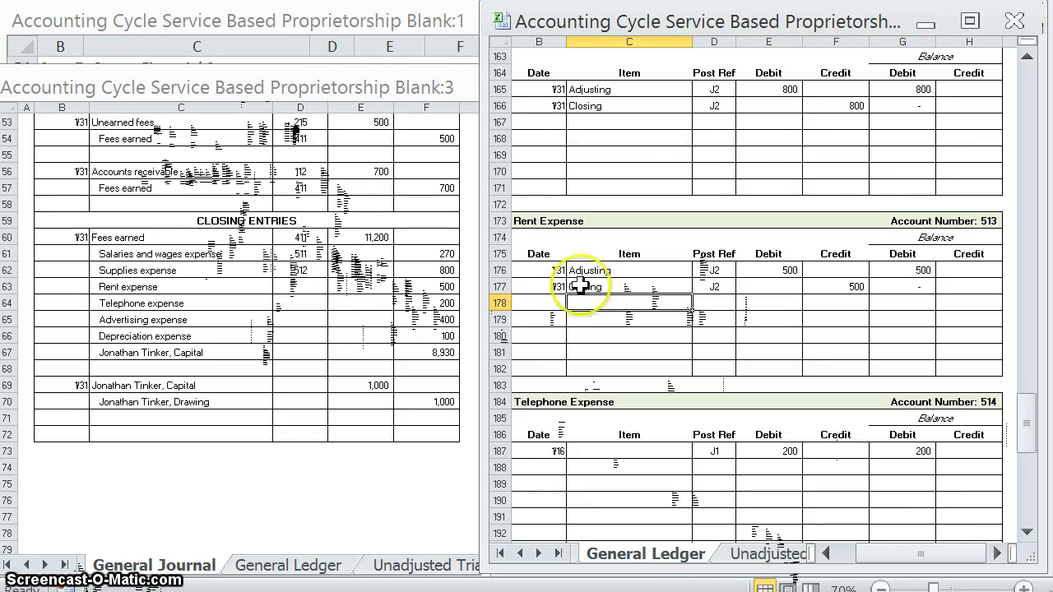
left_click(306, 285)
type("513")
key("Return")
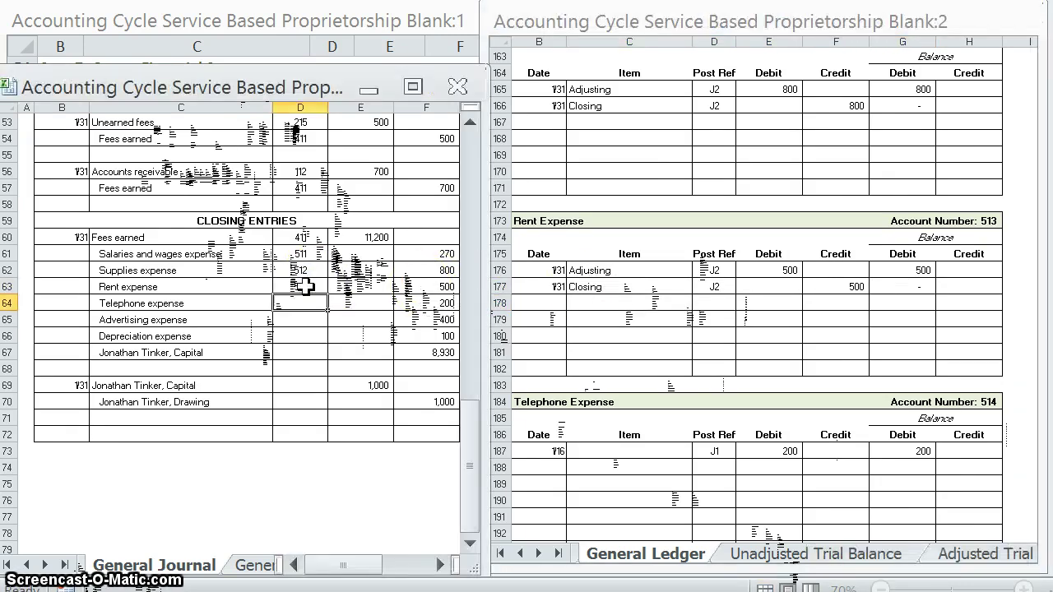
Step: Post Telephone Expense's closing line: 1/31, Closing, J2, credit 200
left_click(538, 466)
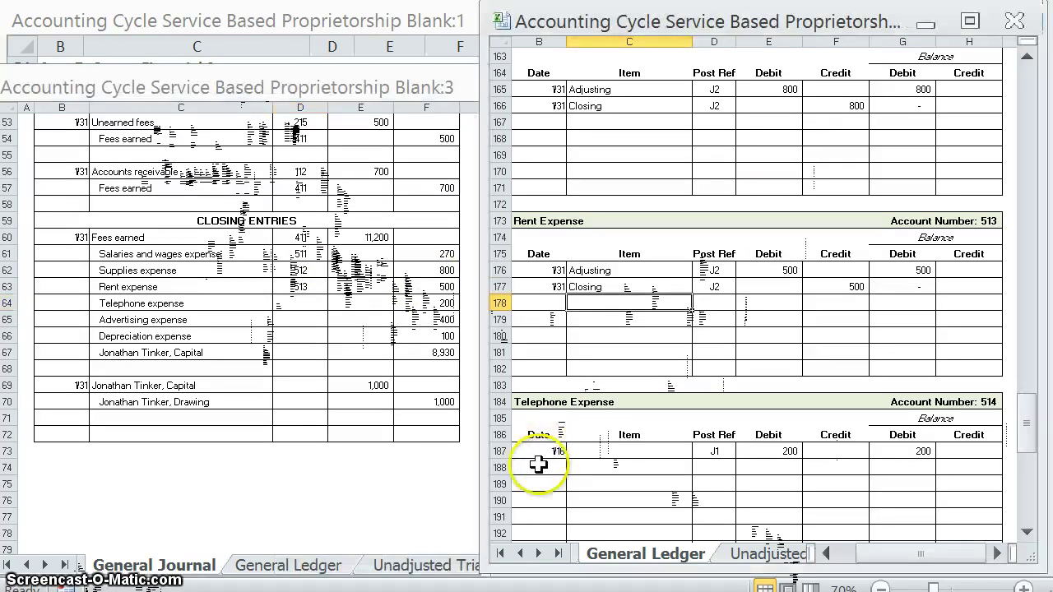
type("1/31")
key("Tab")
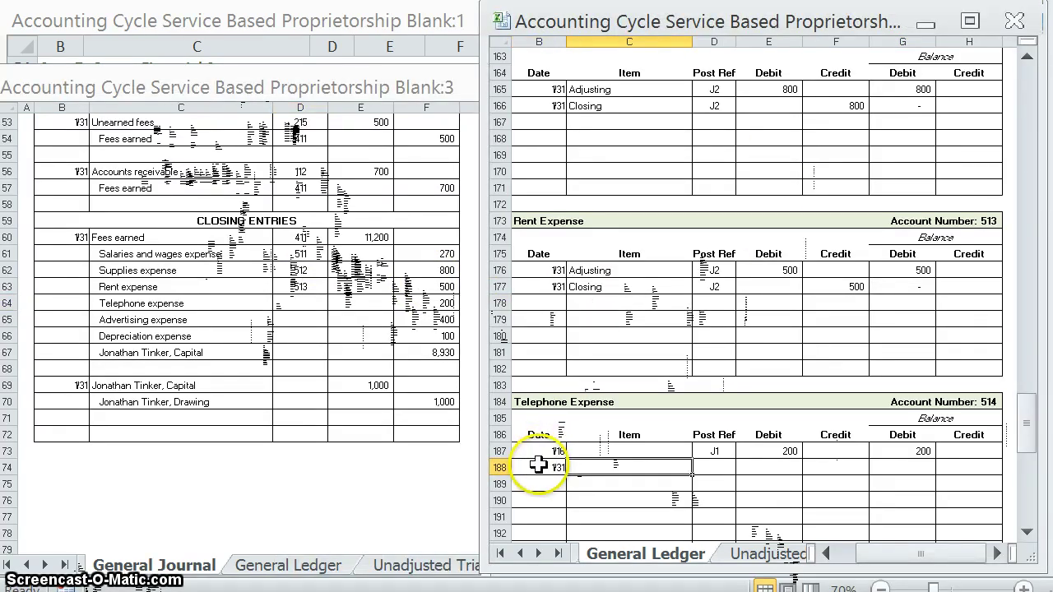
type("Closing")
key("Tab")
type("J2")
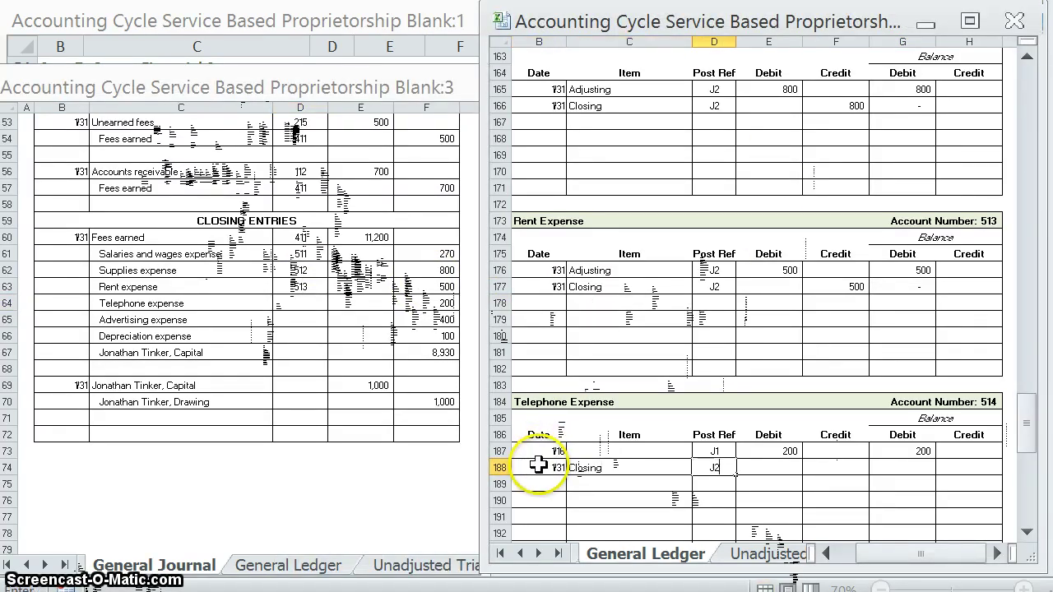
key("Tab")
key("Tab")
type("200")
key("Tab")
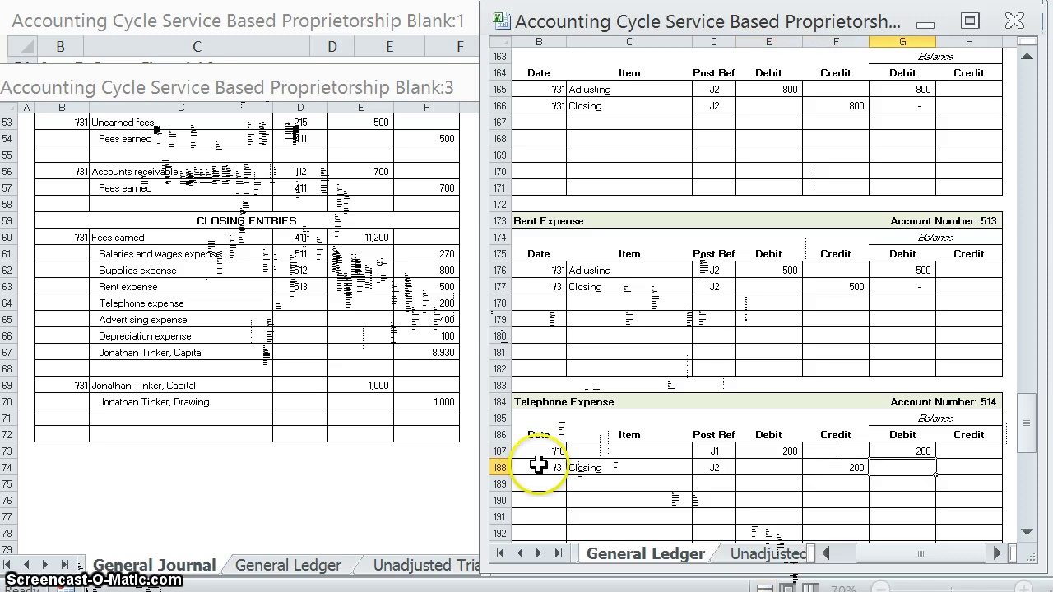
type("0")
key("Return")
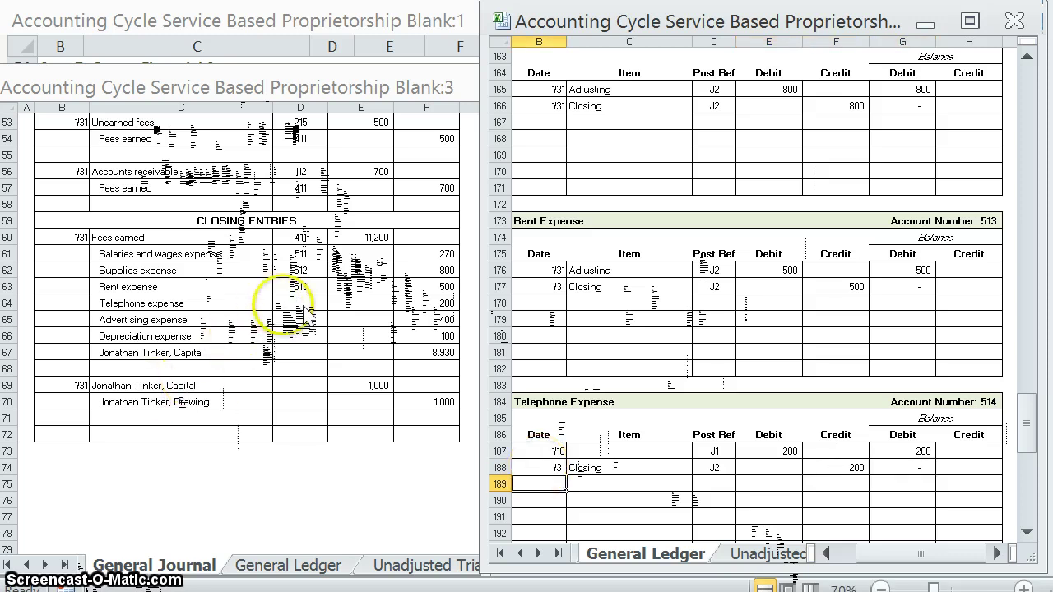
Step: Give the journal's Telephone expense line post reference 514
left_click(282, 304)
type("514")
key("Return")
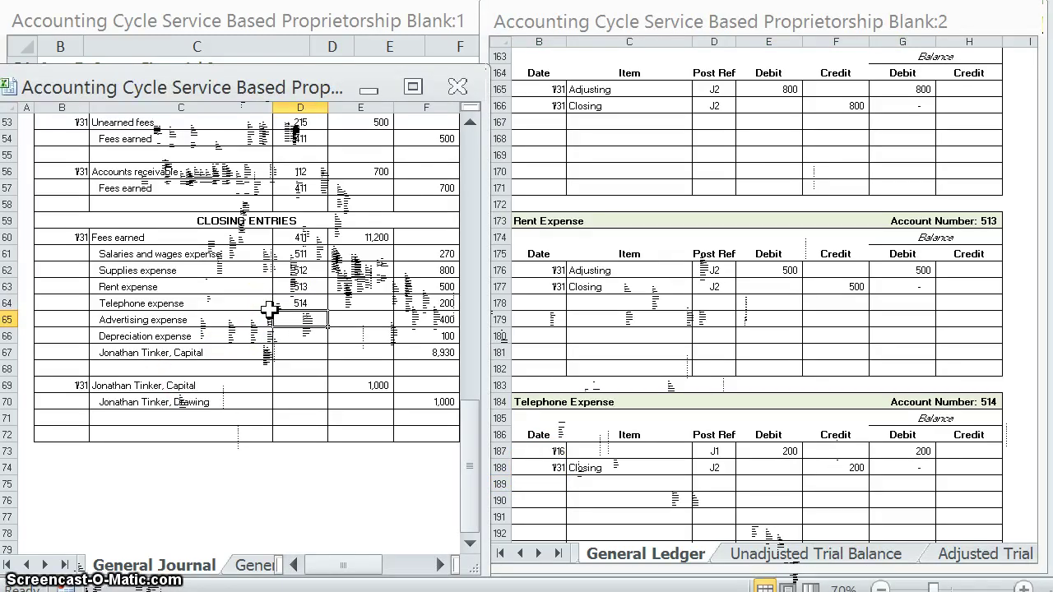
left_click(578, 355)
Step: Post Advertising Expense's closing line in the ledger: 1/31, Closing, credit 400
scroll(578, 351, "down", 3)
scroll(579, 351, "down", 6)
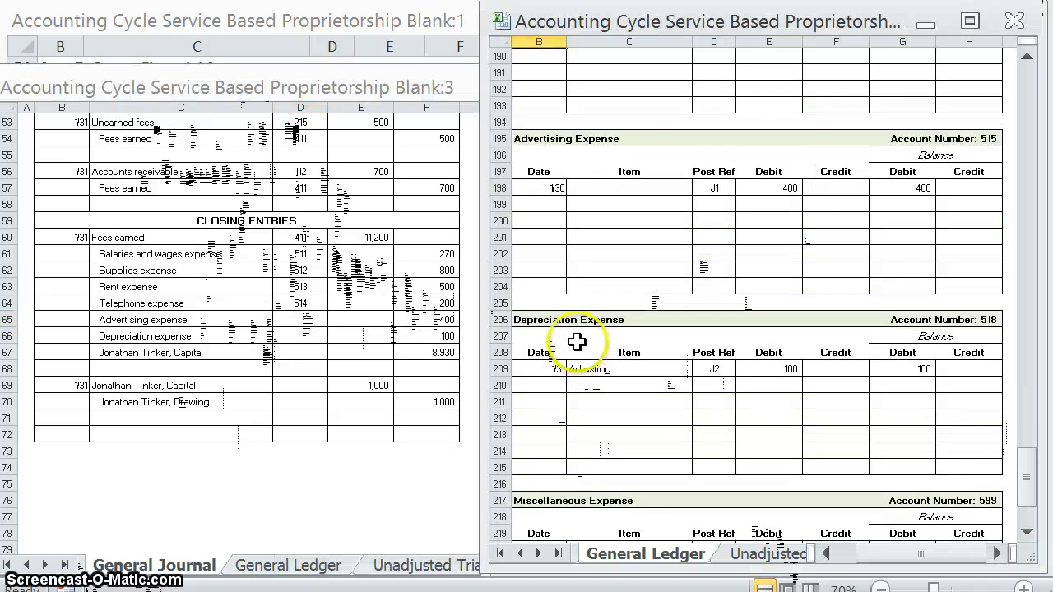
left_click(530, 203)
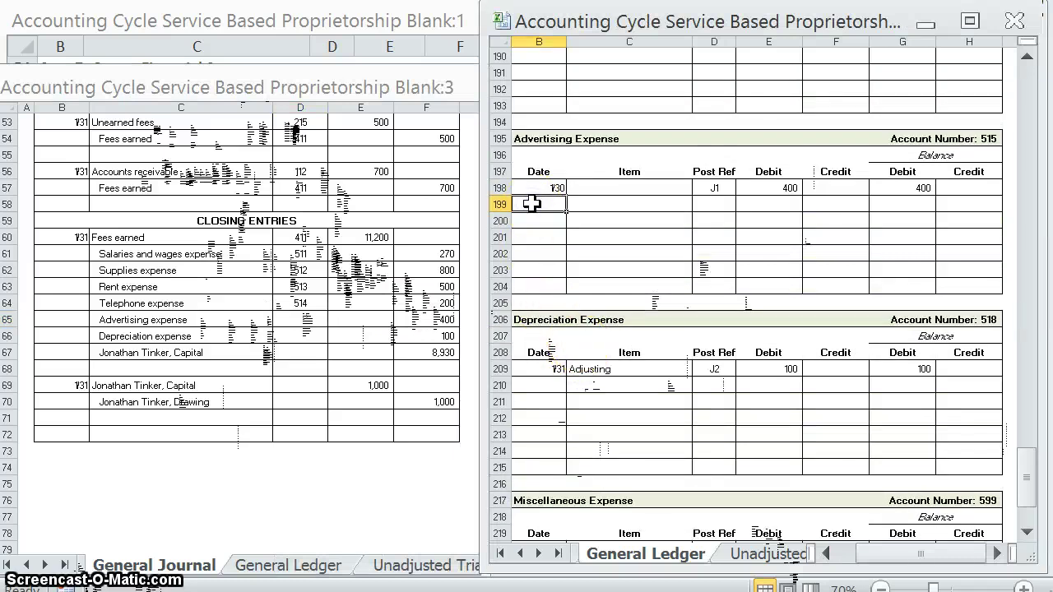
type("1/31")
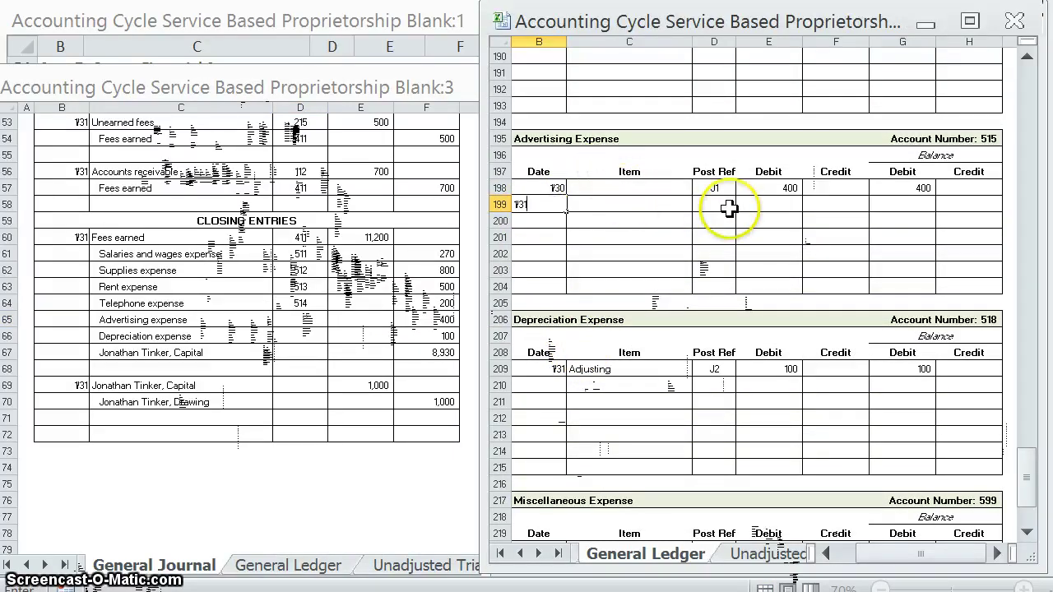
left_click(721, 206)
key("Left")
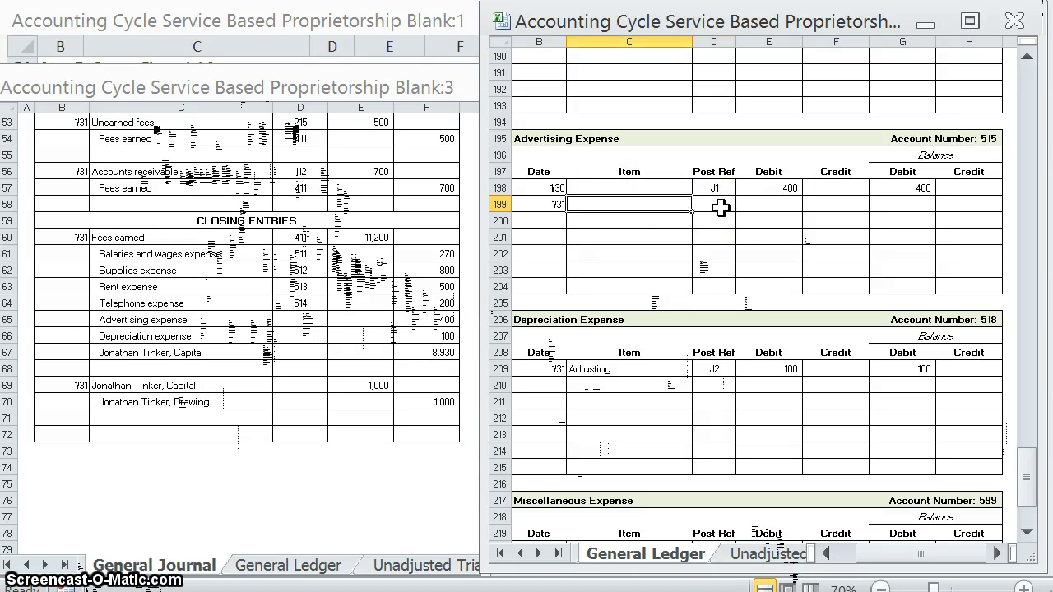
type("Closing")
key("Right")
key("Right")
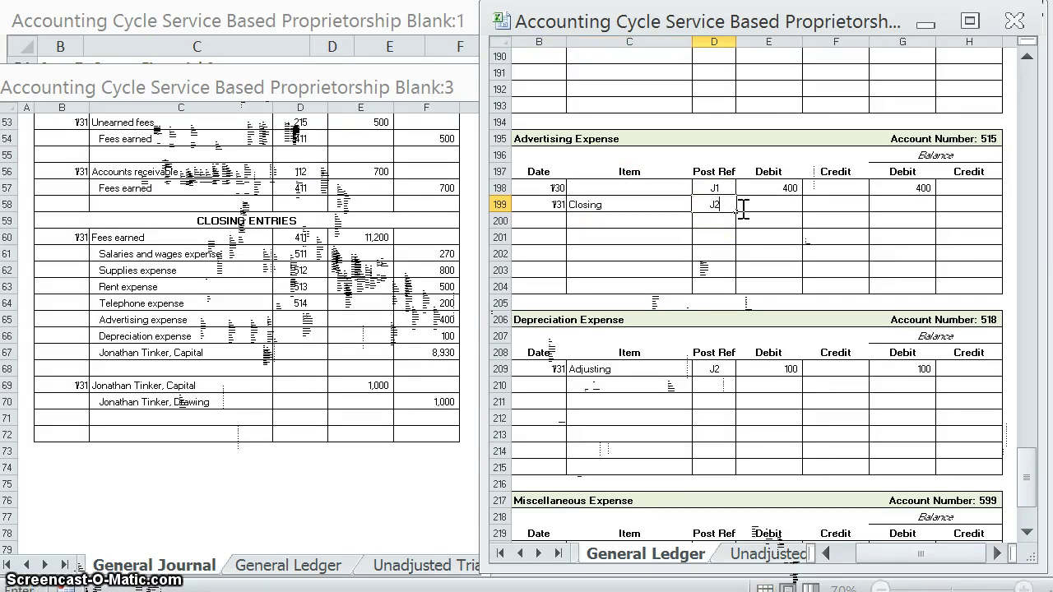
key("Right")
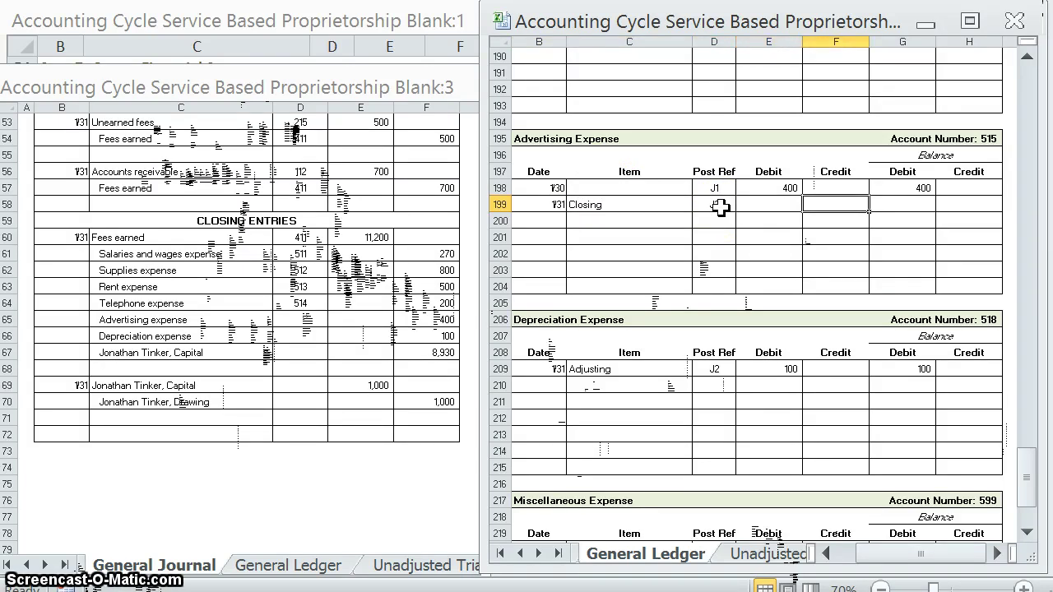
type("400")
key("Tab")
Step: Start entering post reference 515 on the journal's Advertising expense line
key("Return")
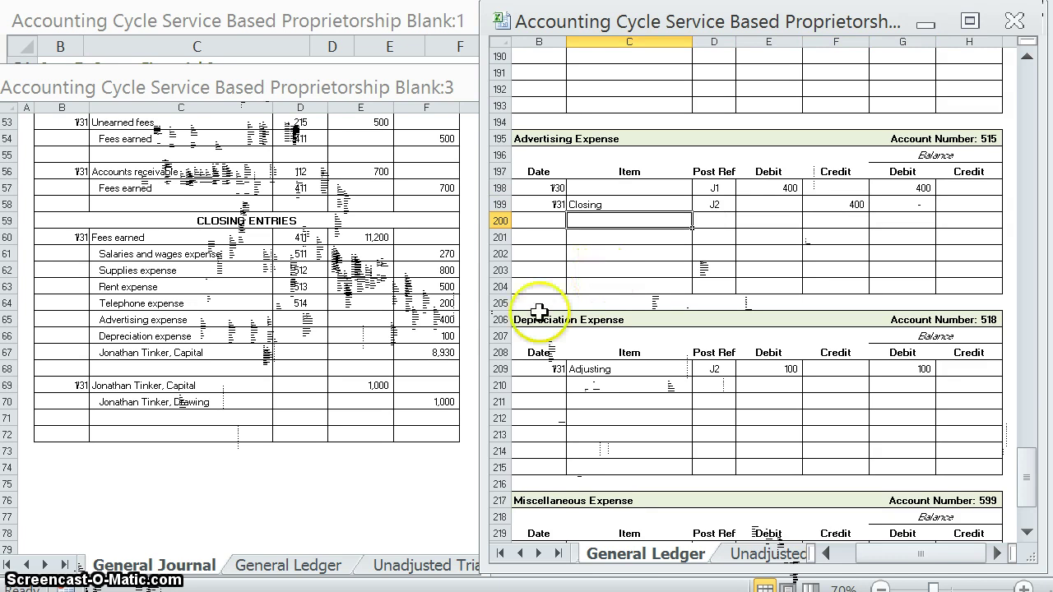
left_click(303, 319)
type("515")
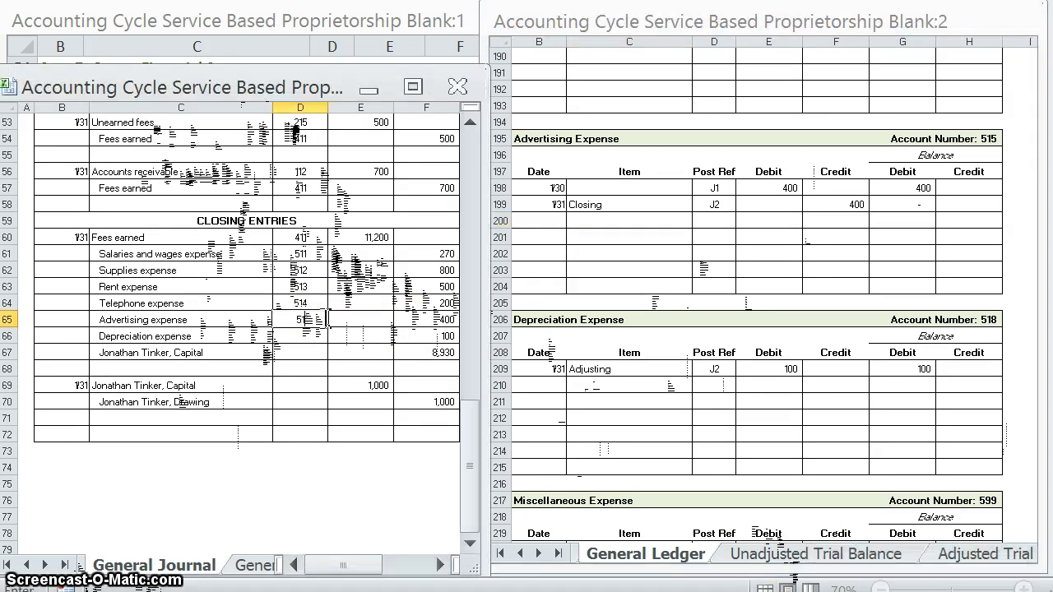
Step: Post Depreciation Expense's closing line: 1/31, Closing, J2, credit 100
left_click(543, 380)
left_click(543, 385)
type("1/31")
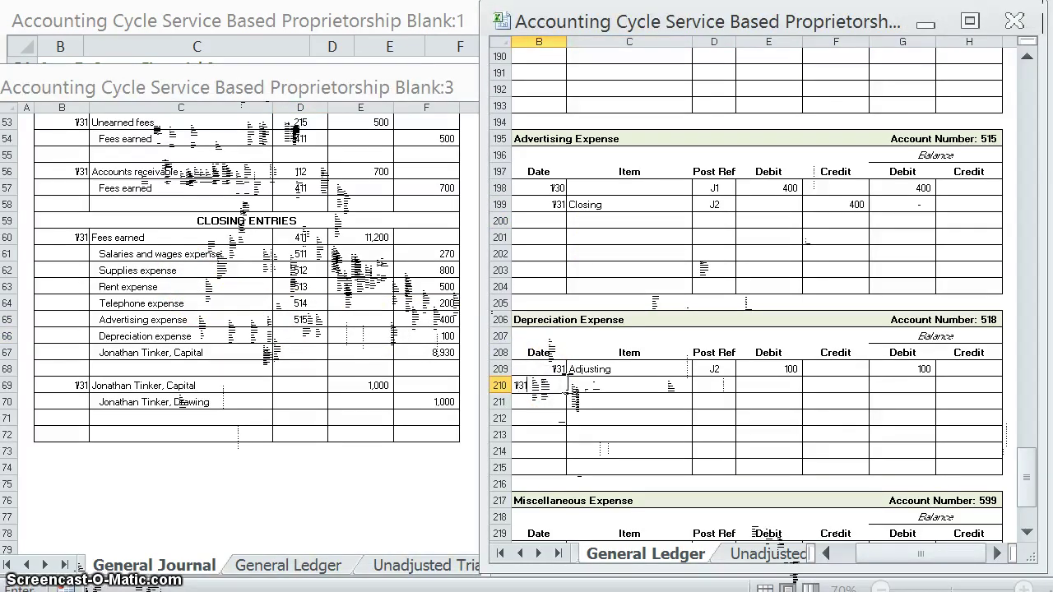
key("Tab")
type("Closing")
key("Tab")
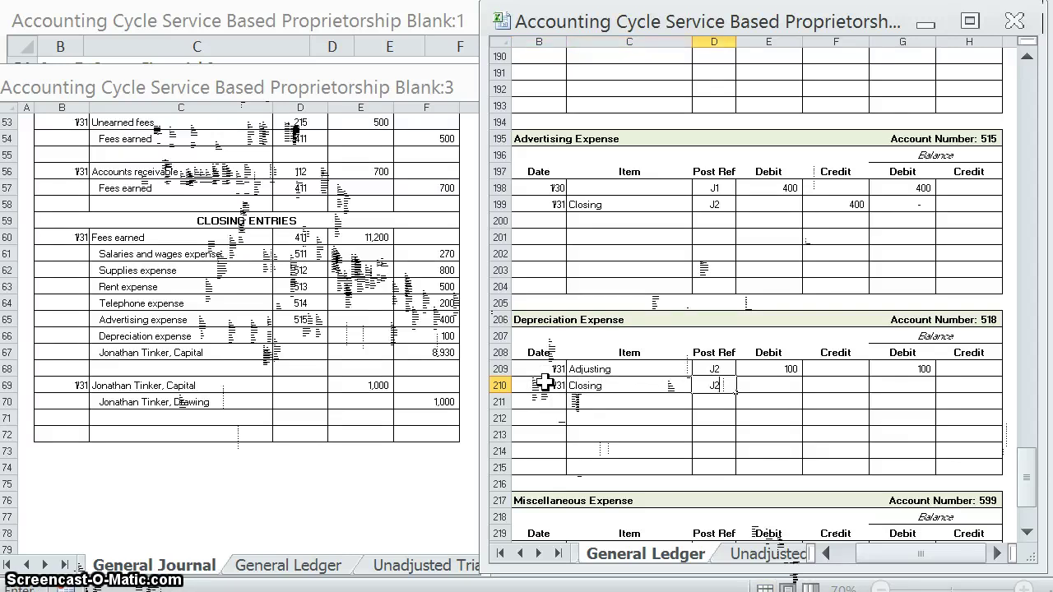
type("J2")
key("Tab")
key("Tab")
type("100")
key("Return")
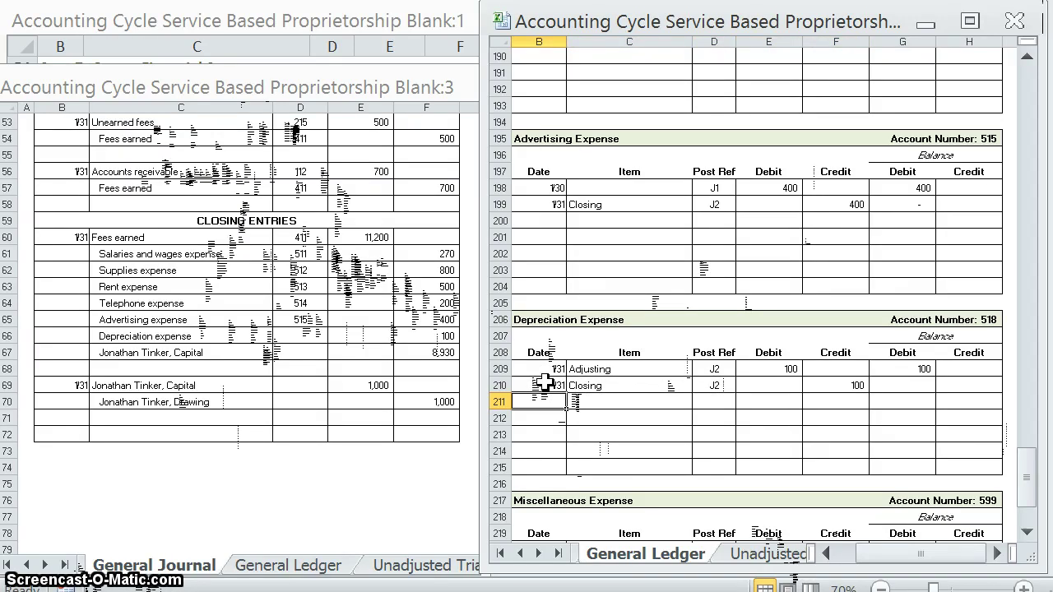
Step: Give the journal's depreciation line post reference 518
left_click(911, 398)
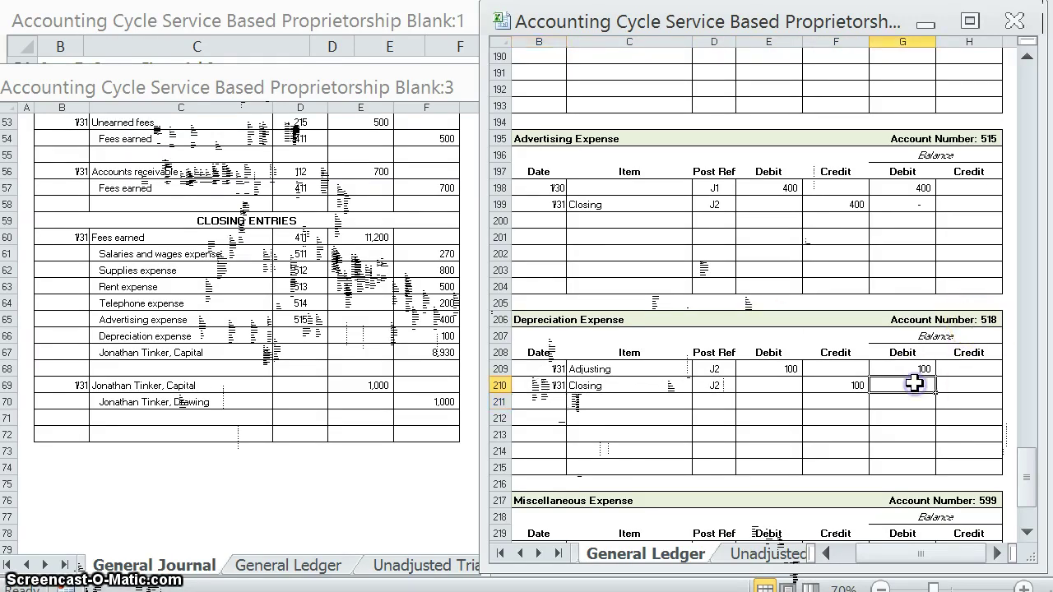
left_click(310, 335)
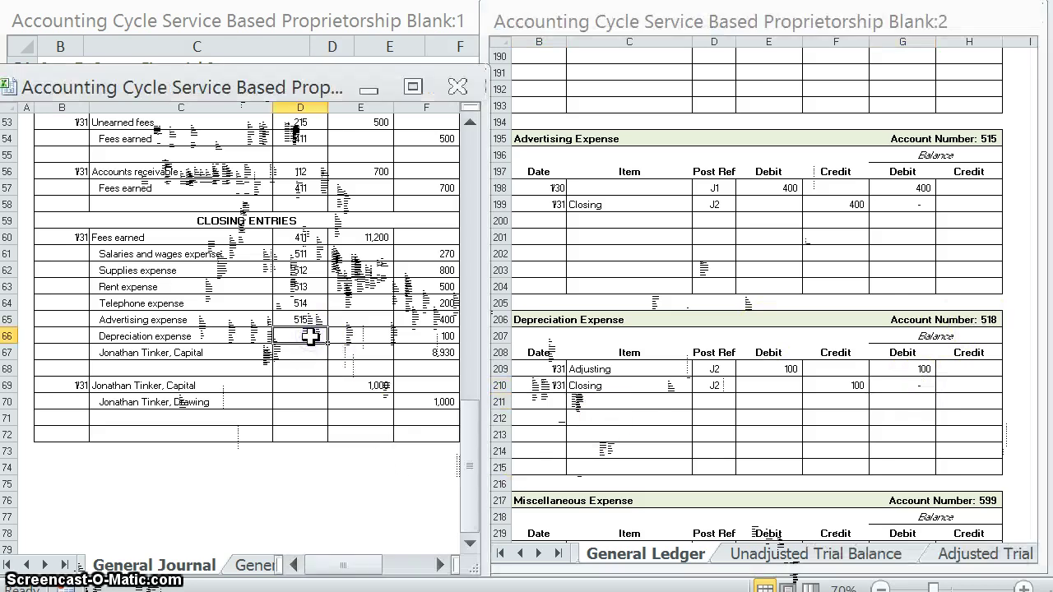
type("518")
left_click(202, 353)
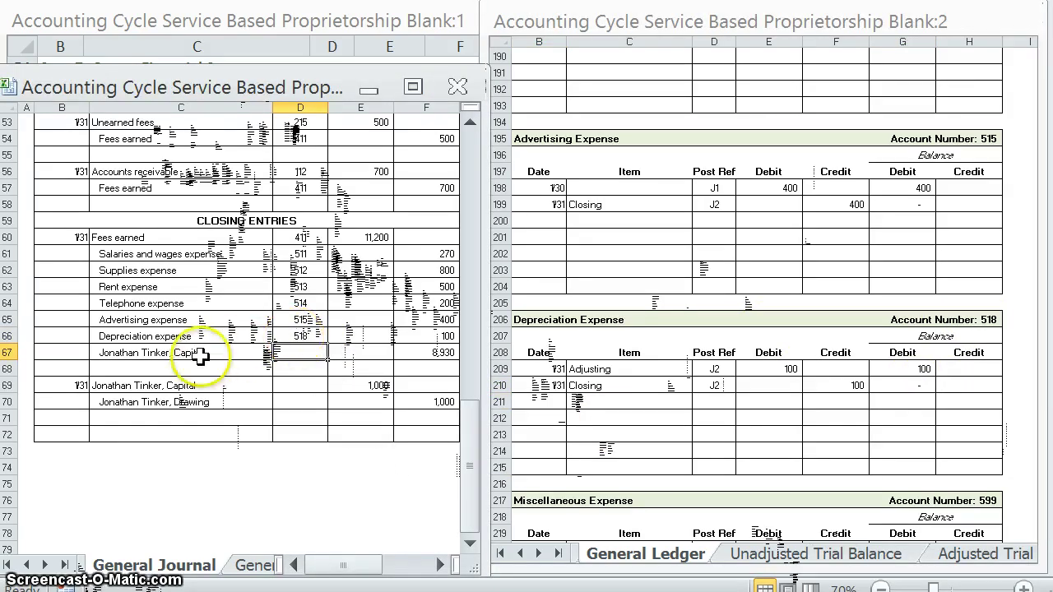
Step: Post a 1/31 Closing J2 credit of 8,930 to Capital, raising its balance to 23,930
left_click(557, 348)
scroll(558, 348, "up", 9)
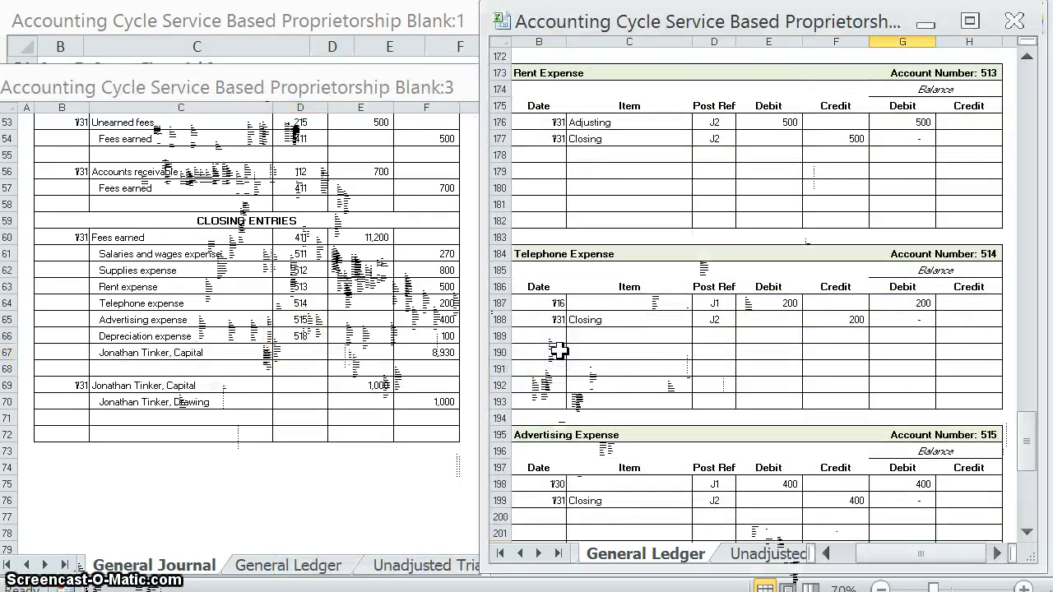
scroll(557, 348, "up", 3)
scroll(556, 283, "up", 3)
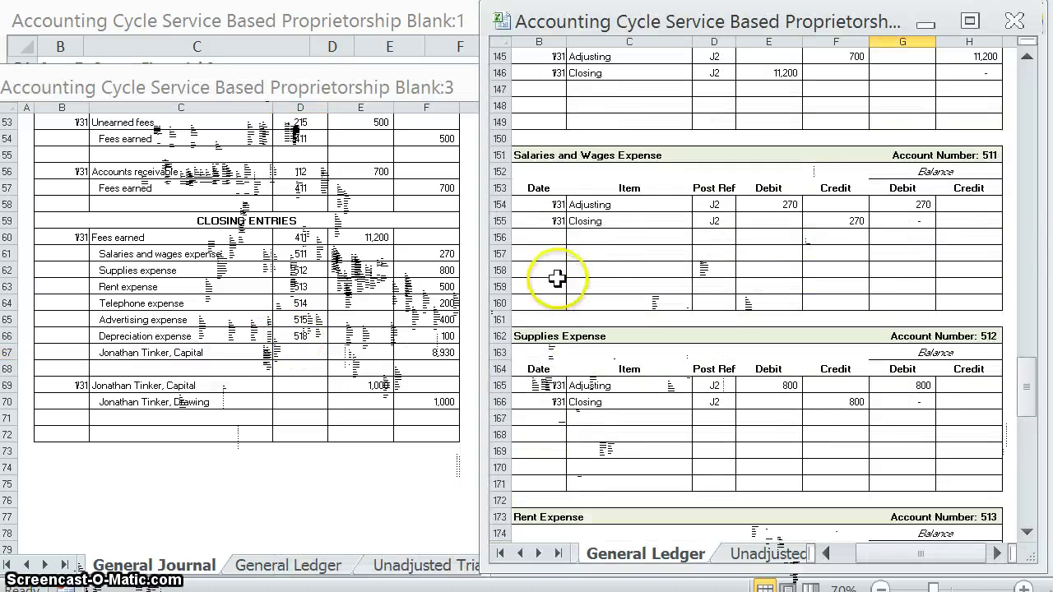
scroll(556, 279, "up", 9)
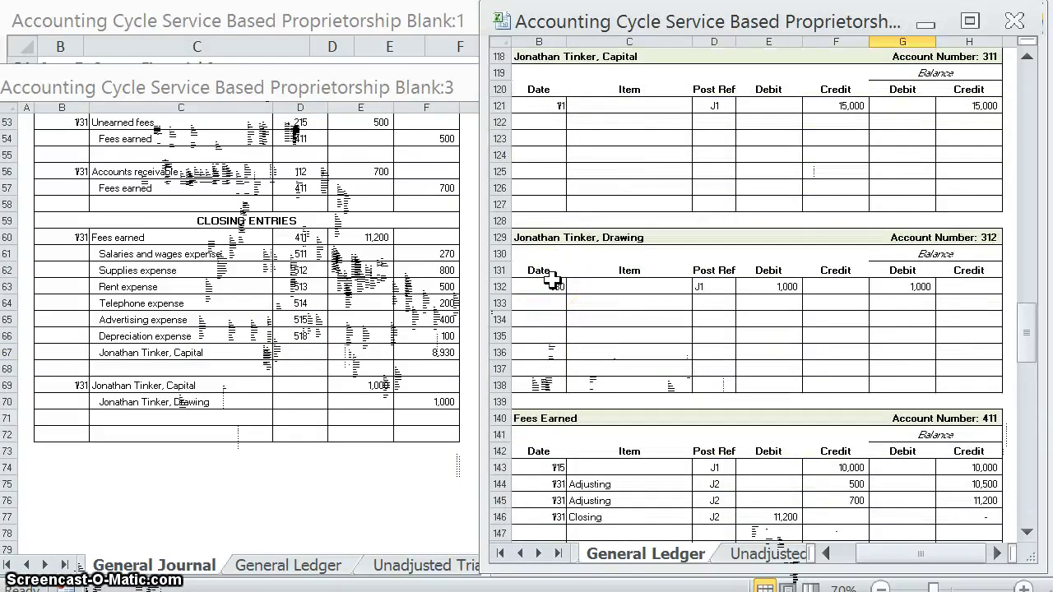
scroll(551, 279, "up", 3)
left_click(550, 269)
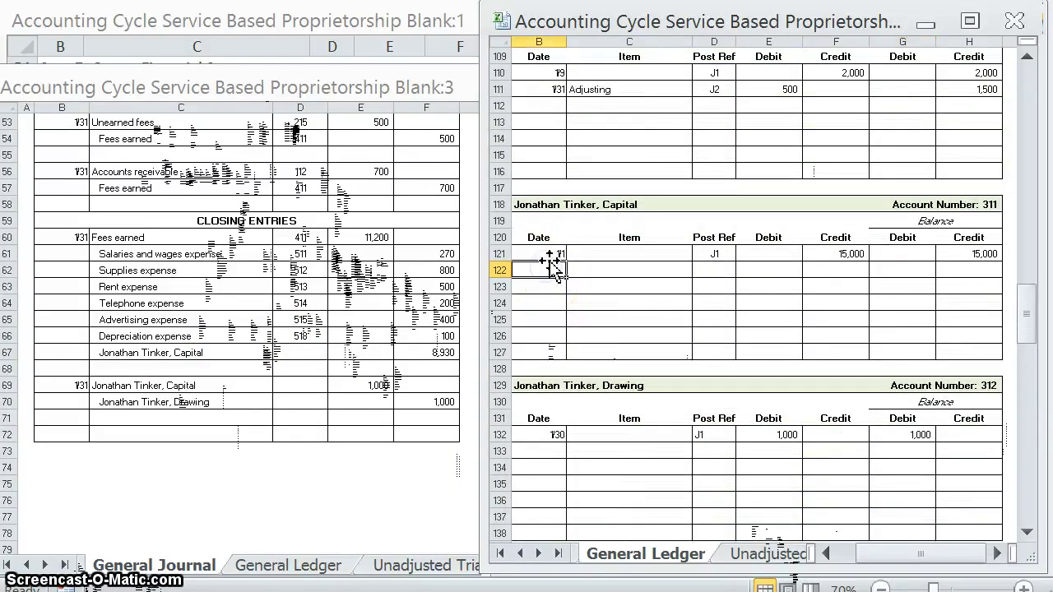
type("1/31")
key("Tab")
type("Closing")
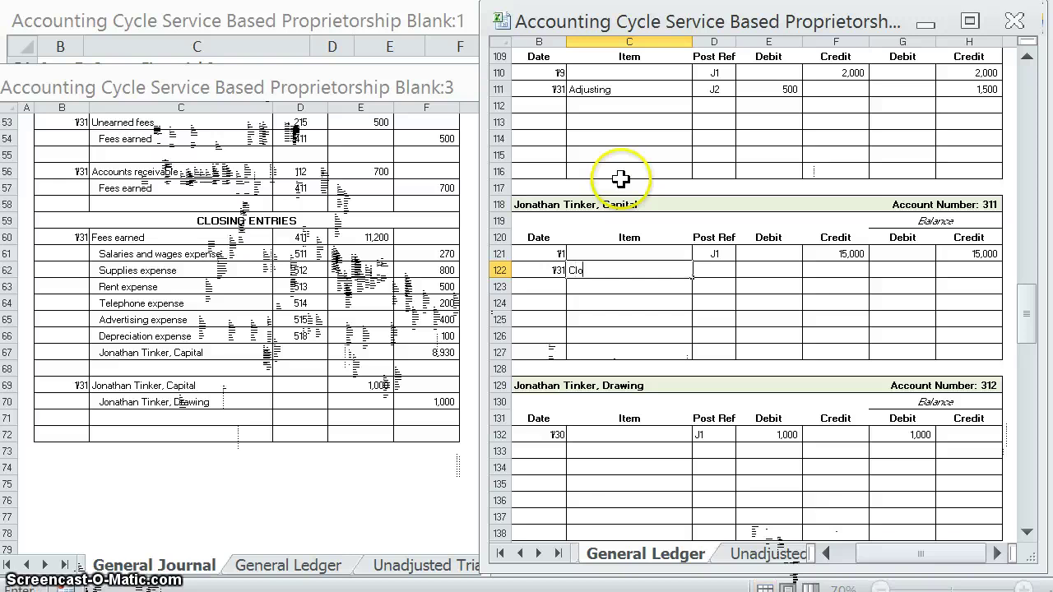
key("Tab")
type("J")
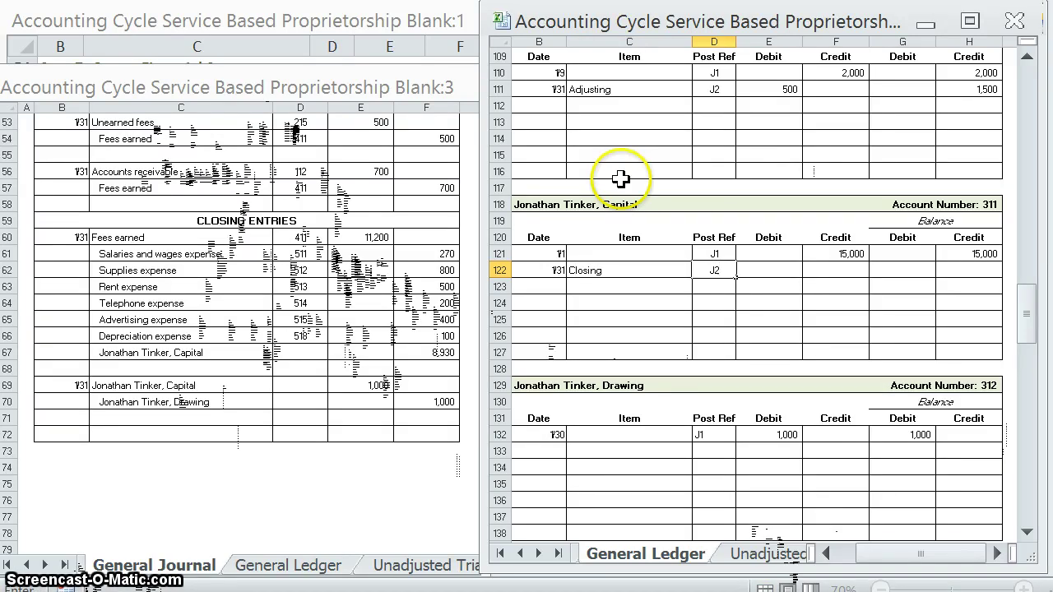
key("Tab")
key("Tab")
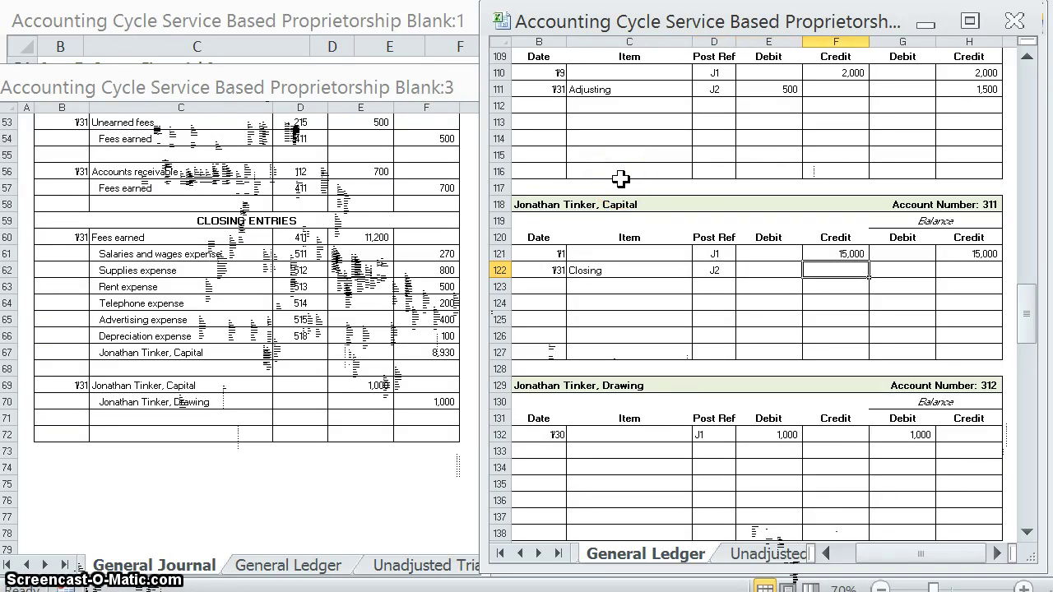
type("89")
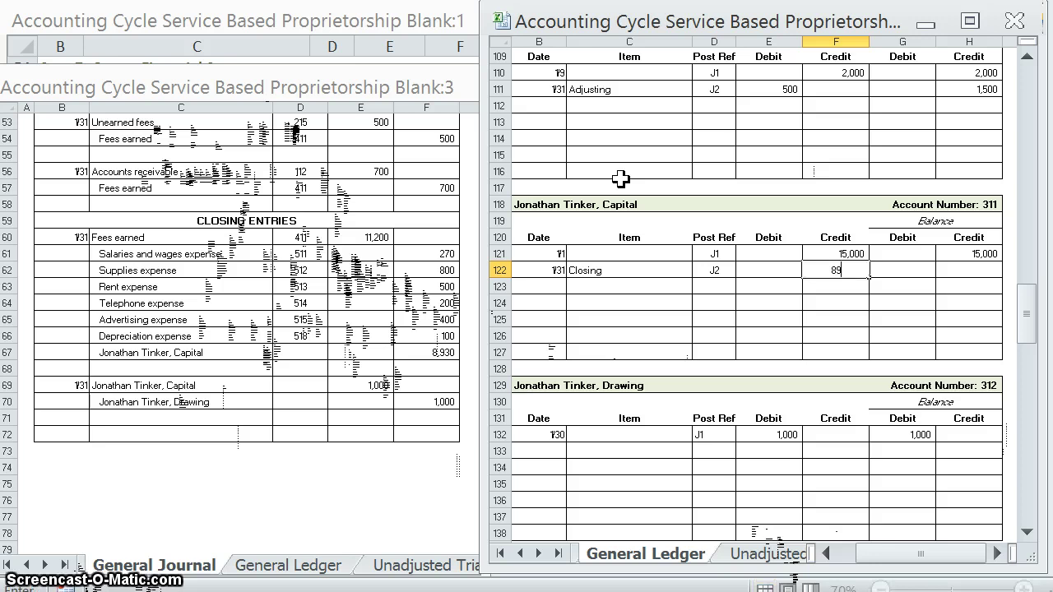
key("Tab")
key("Tab")
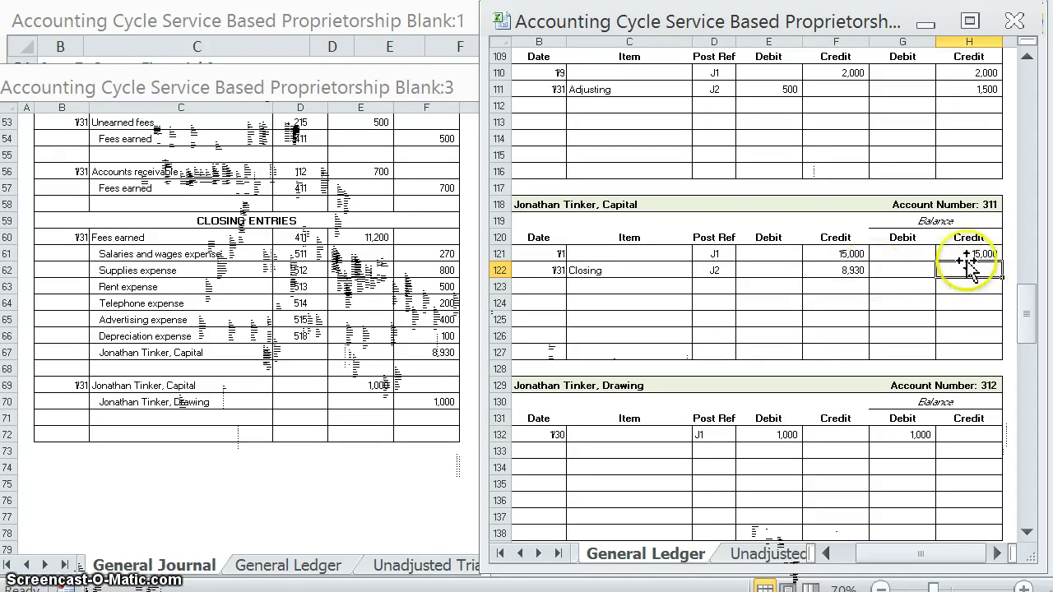
type("=")
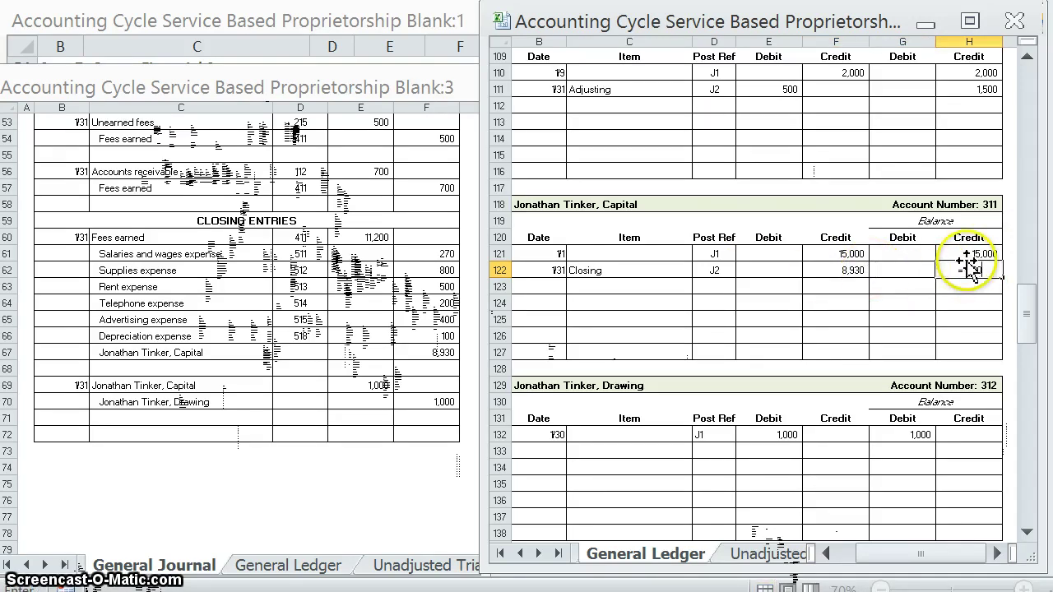
type("15000+8930")
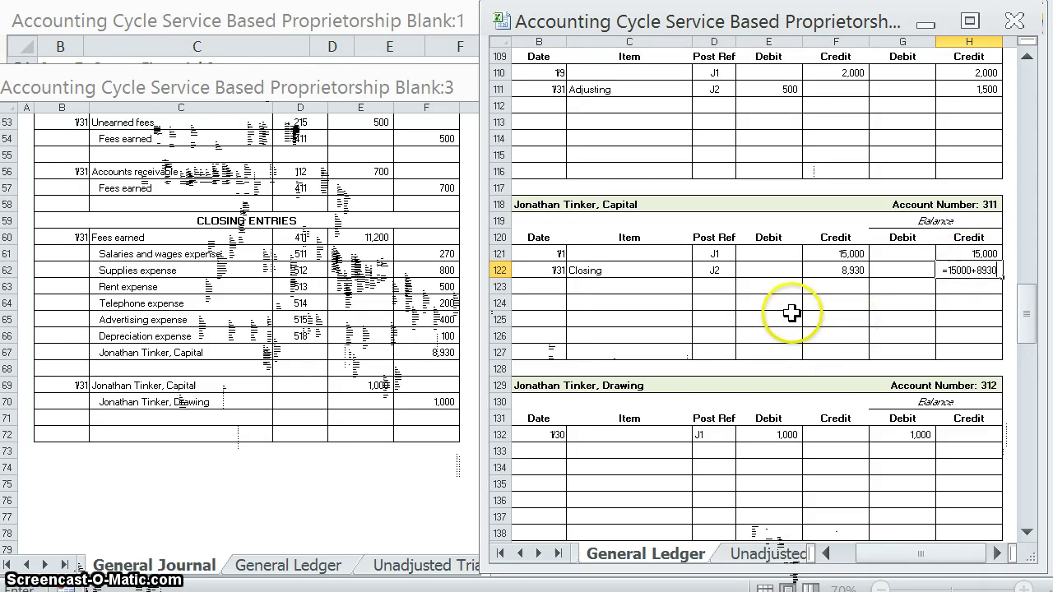
key("Return")
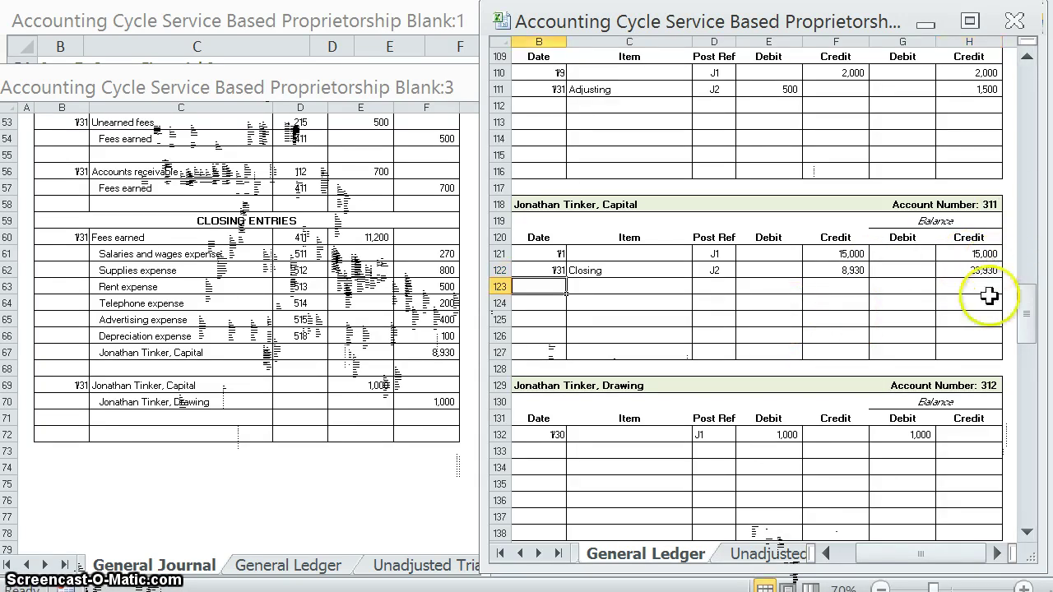
Step: Enter post reference 311 on the journal's Capital line
left_click(312, 352)
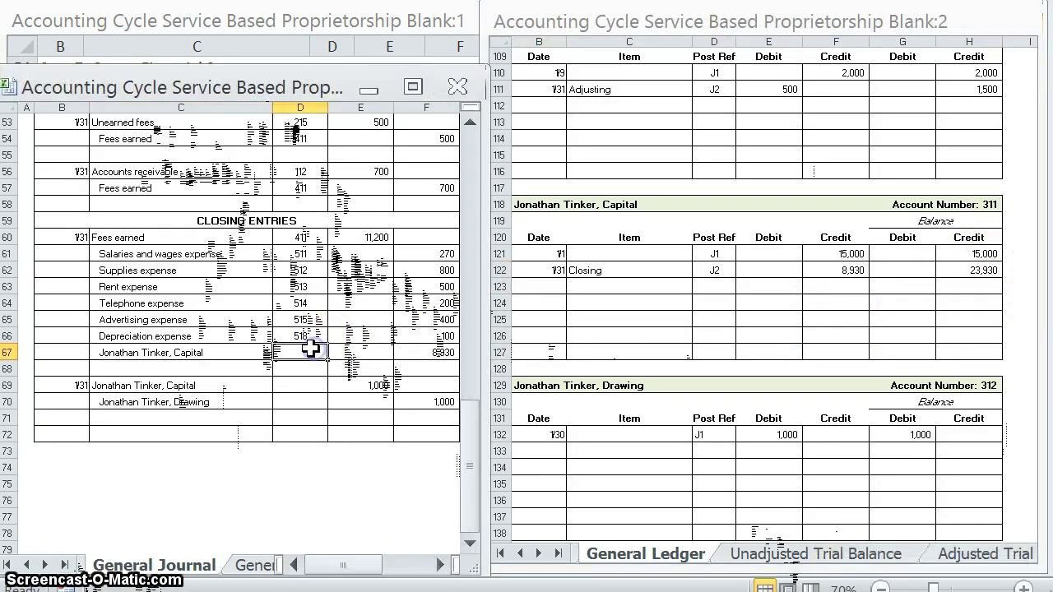
type("311")
key("Return")
left_click(296, 385)
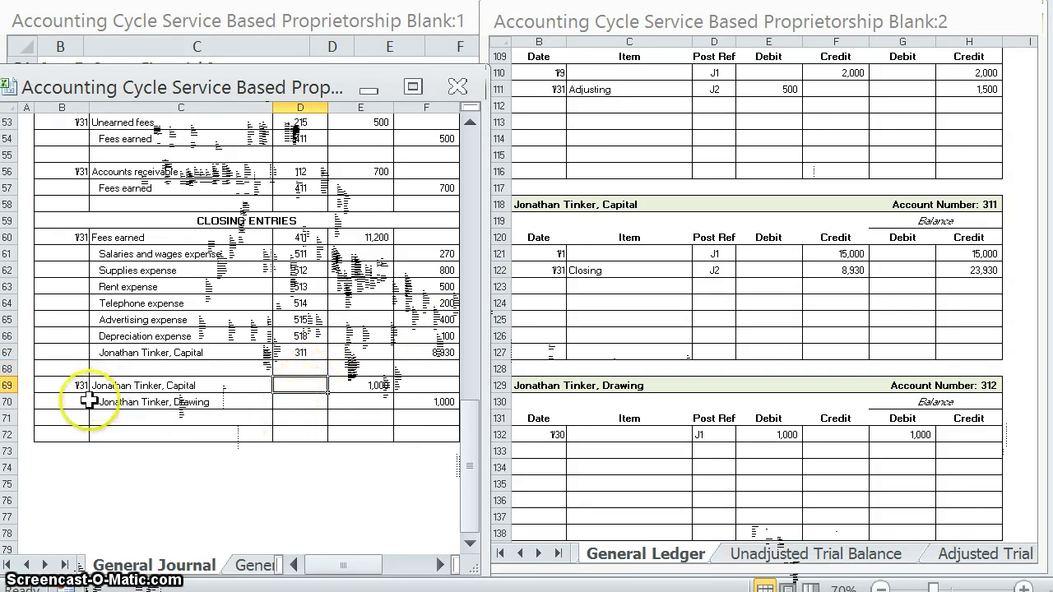
Step: Post a second 1/31 Closing J2 line debiting Capital 1,000, with balance =23930-1000
left_click(535, 282)
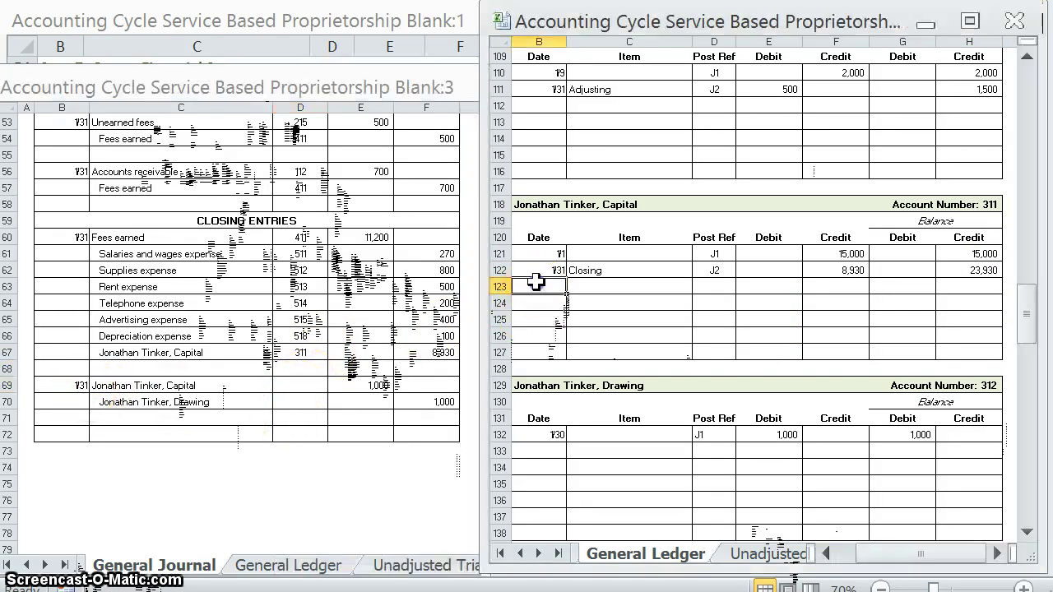
type("1/31")
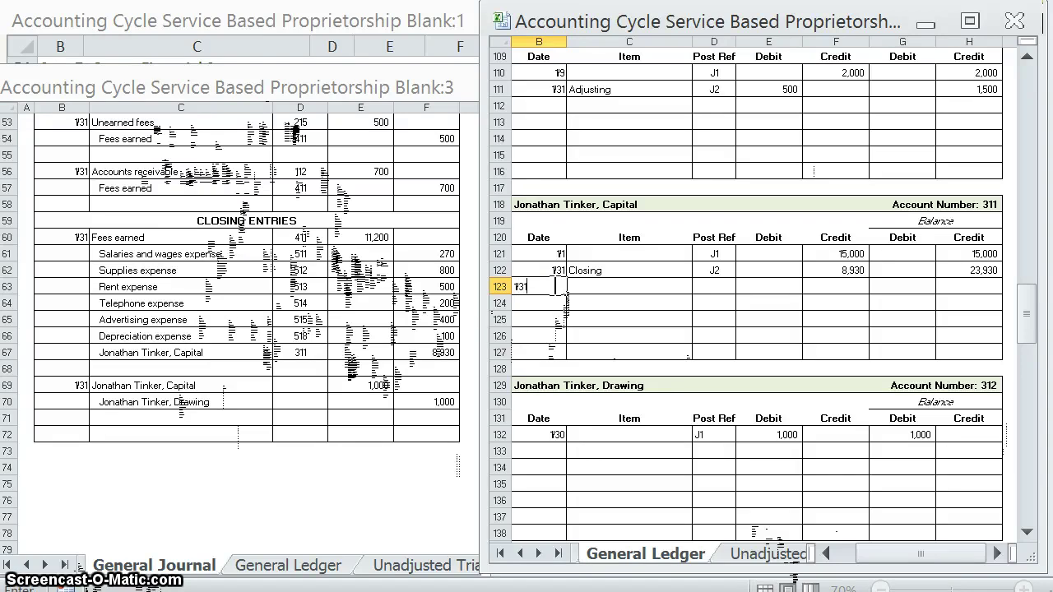
key("Tab")
type("Closin")
key("Tab")
type("J2")
key("Tab")
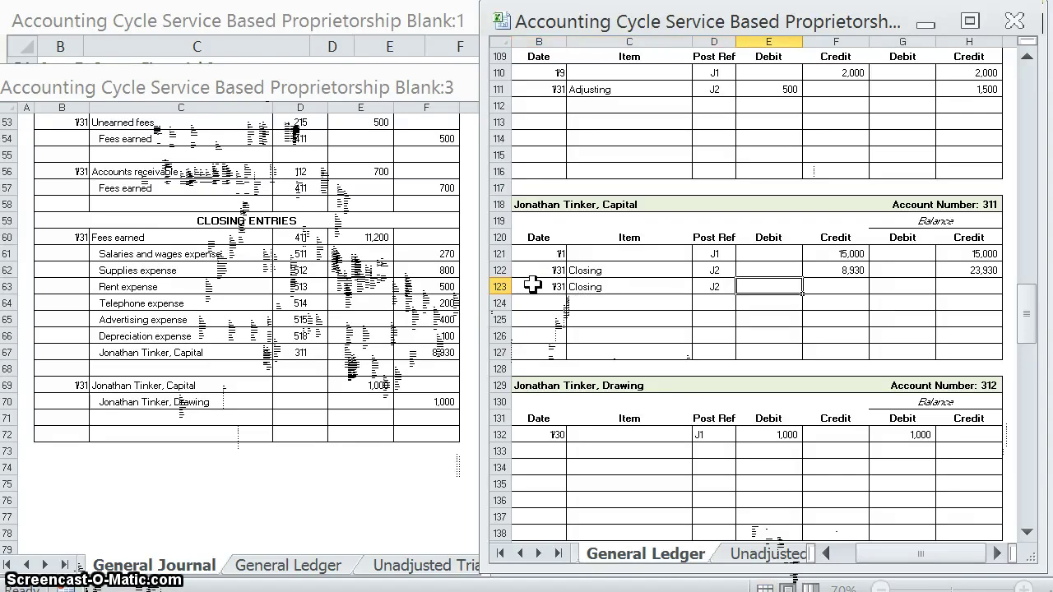
type("1000")
key("Return")
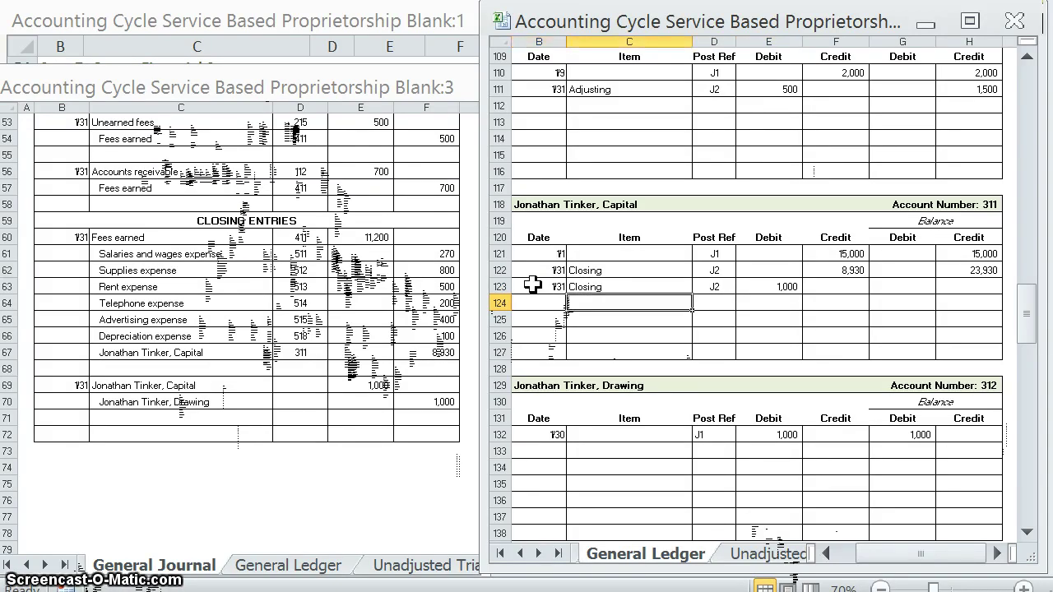
key("Right")
key("Right")
key("Right")
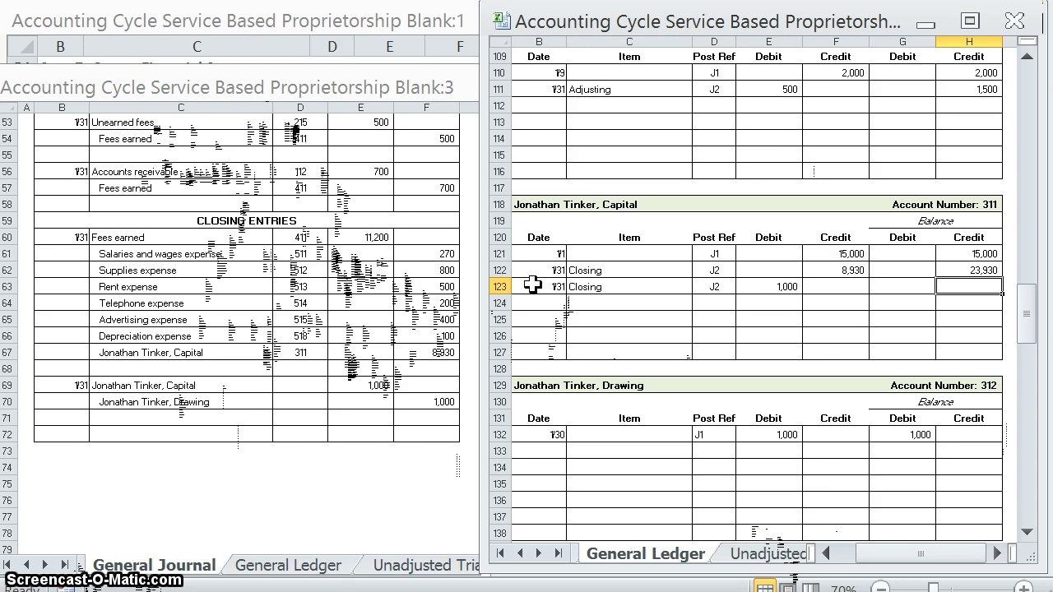
type("=23930-100")
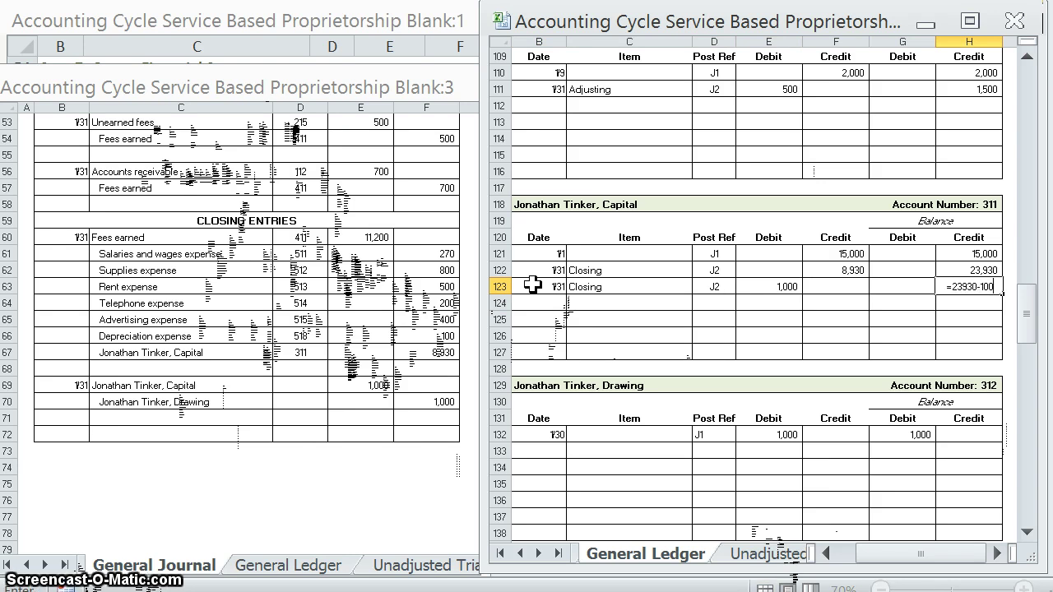
type("0")
key("Return")
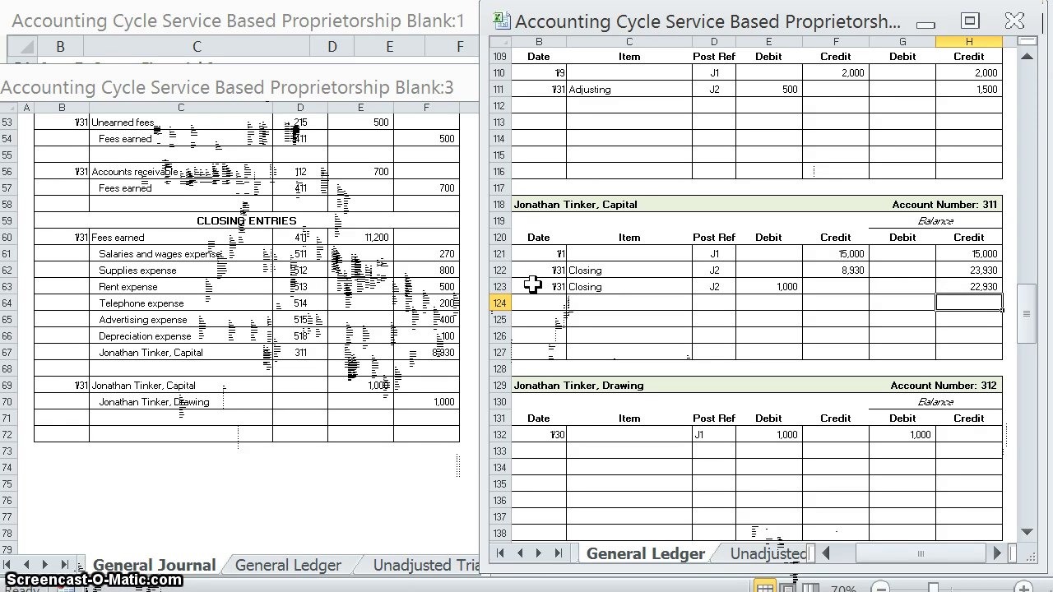
Step: Enter post reference 311 in journal cell D69 for the Capital line
left_click(313, 386)
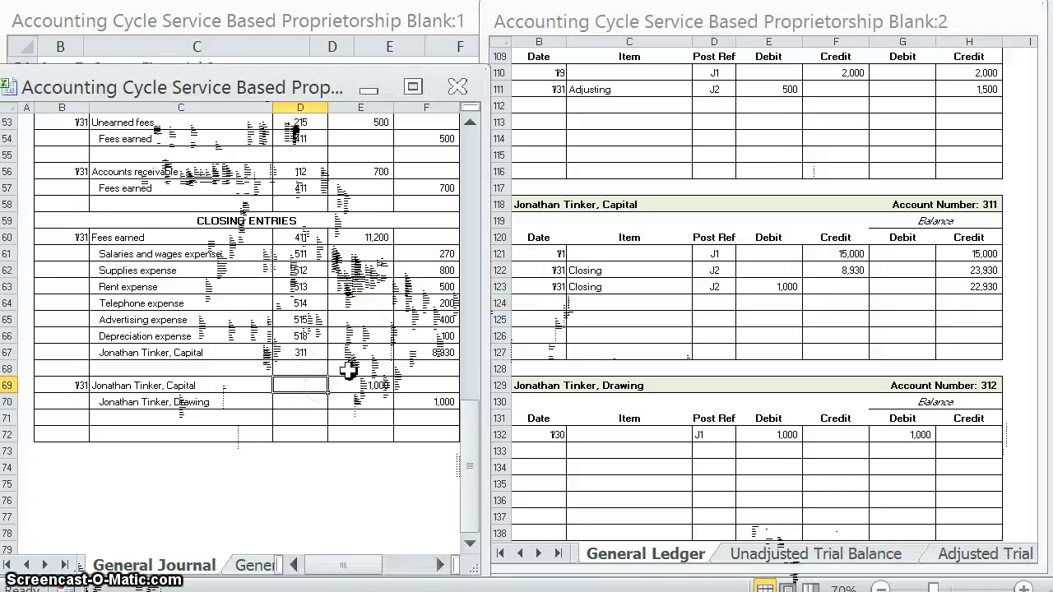
type("311")
key("Return")
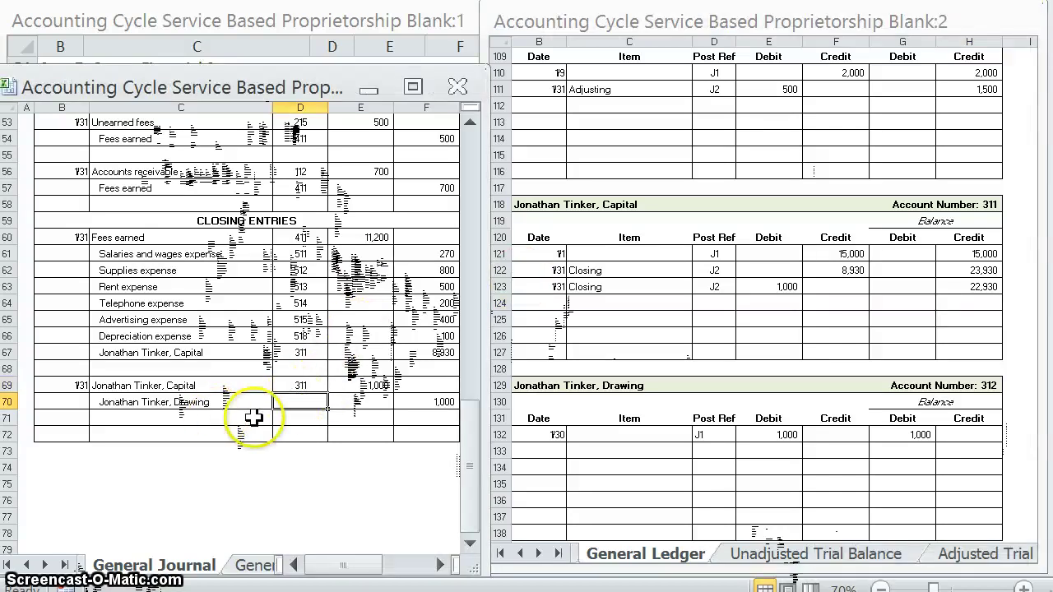
Step: Post a 1/31 Closing J2 credit of 1,000 to Drawing, bringing its balance to 0
left_click(576, 448)
left_click(544, 451)
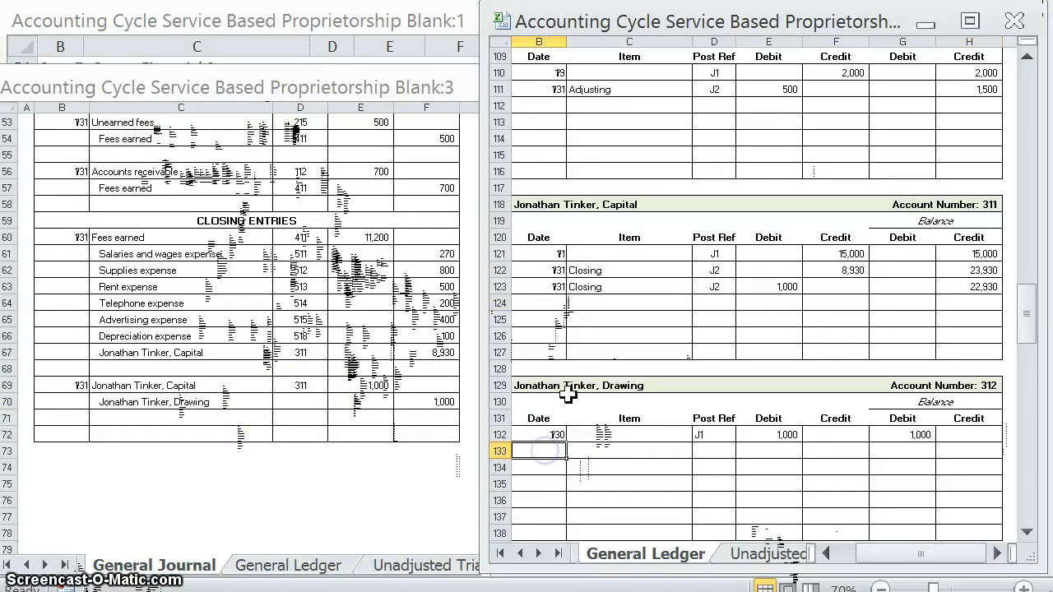
type("1/31")
key("Tab")
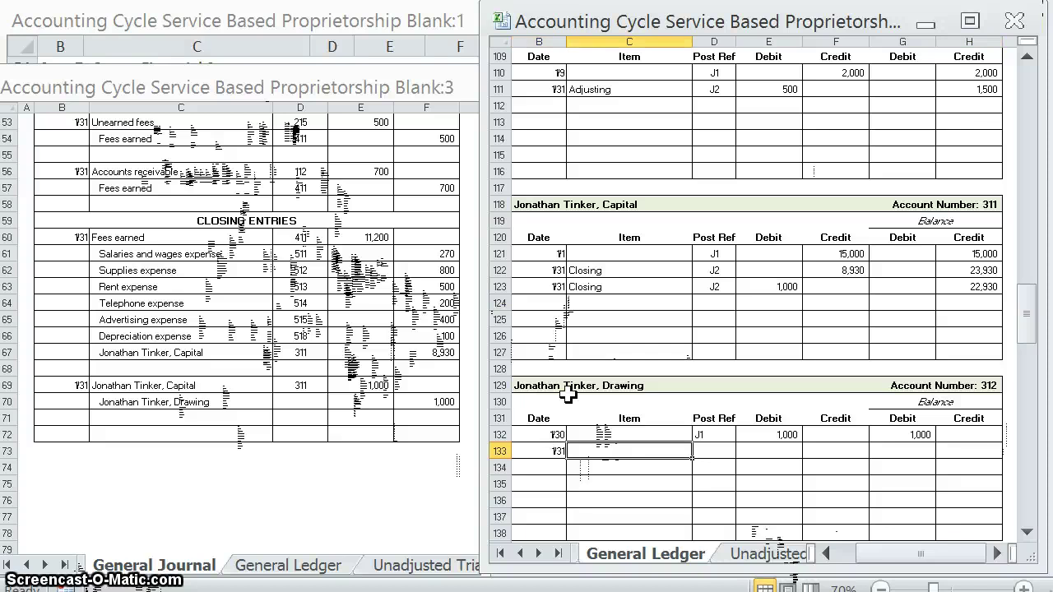
type("Closing")
key("Tab")
type("J2")
key("Tab")
key("Tab")
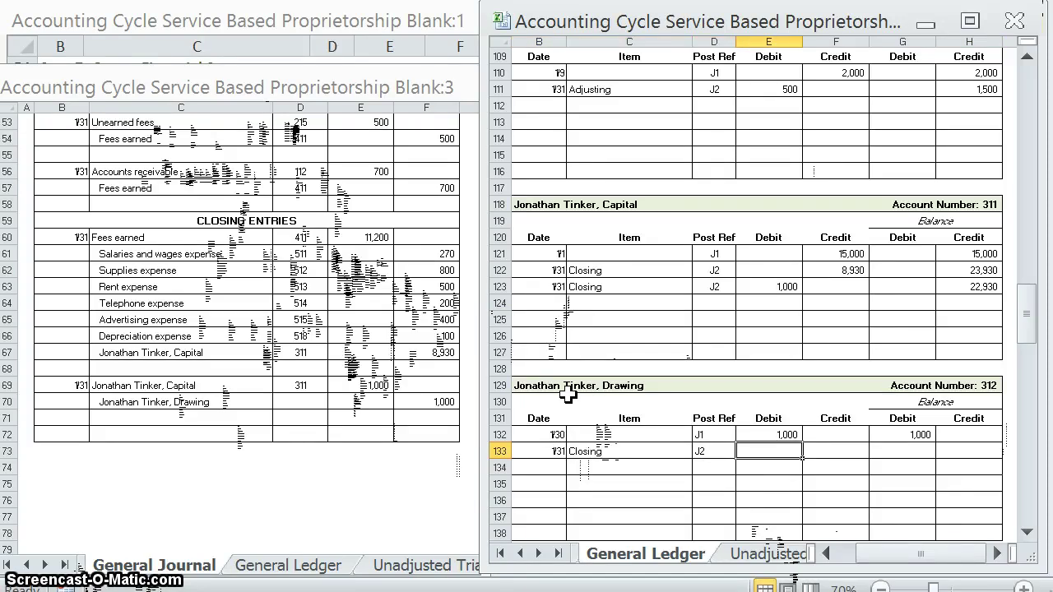
type("1,0")
type("000")
key("Tab")
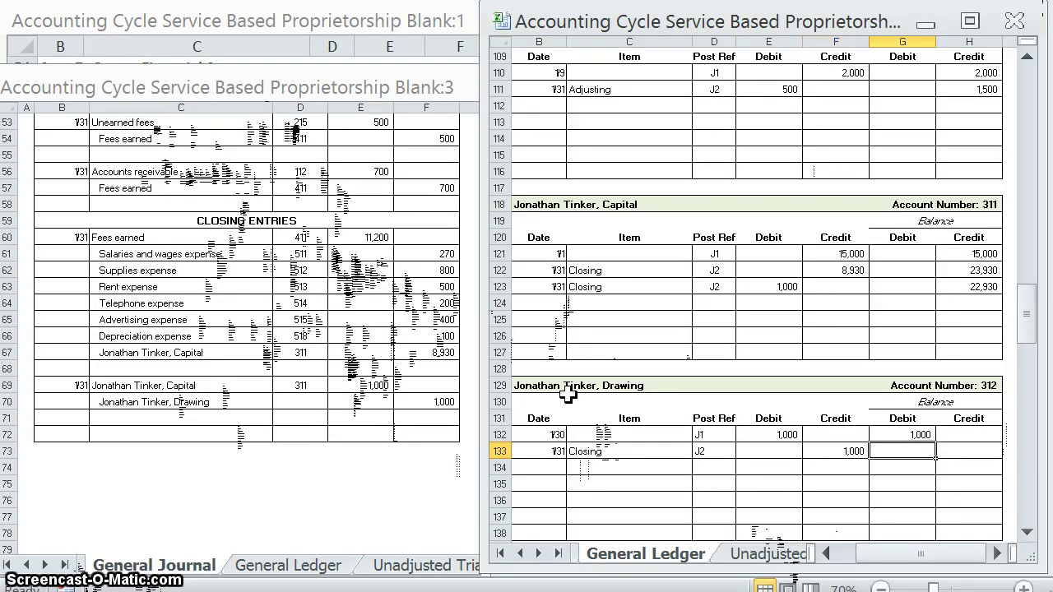
type("0")
key("Return")
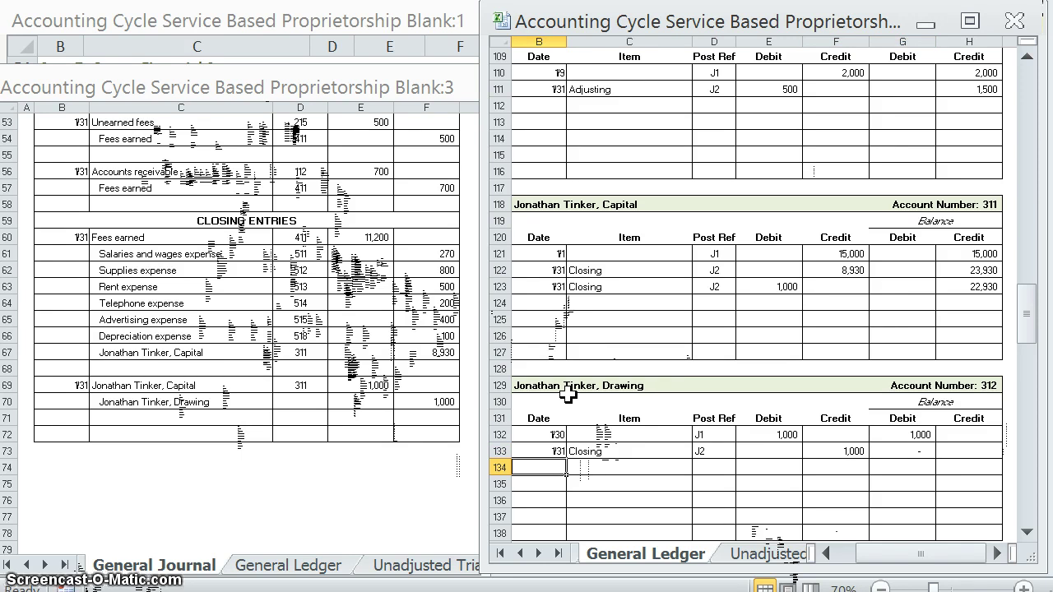
left_click(326, 401)
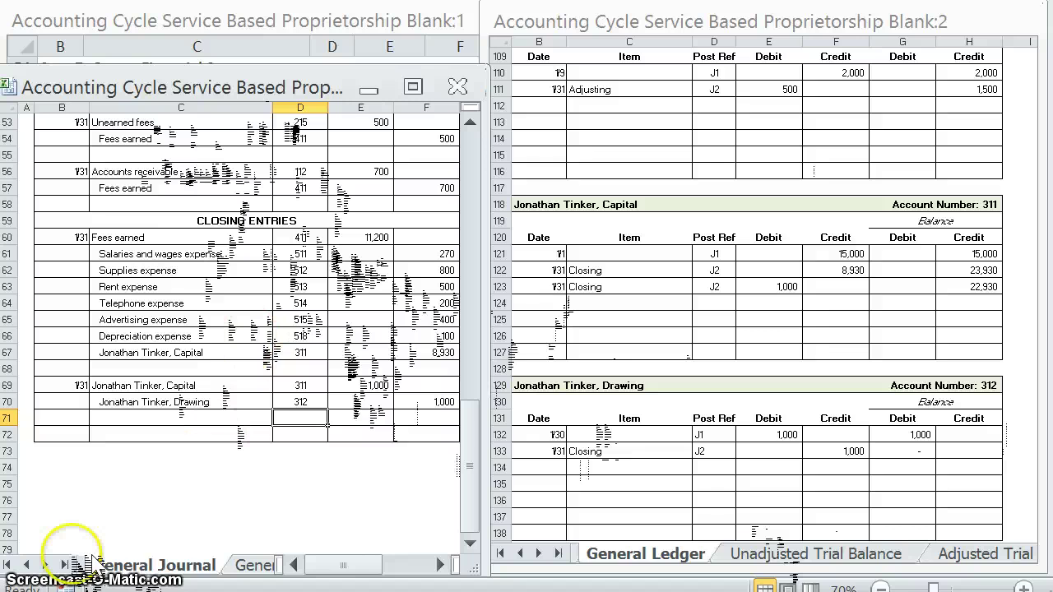
Step: Show the Statement of Owner's Equity on the Financial Statements sheet at 80% zoom
left_click(44, 565)
left_click(44, 564)
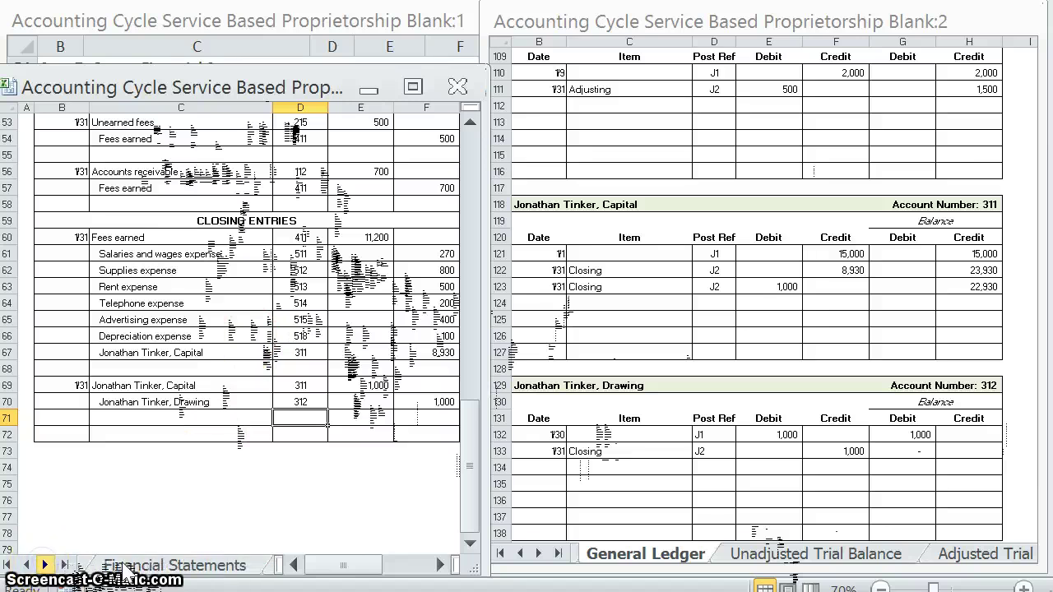
left_click(148, 566)
left_click(441, 565)
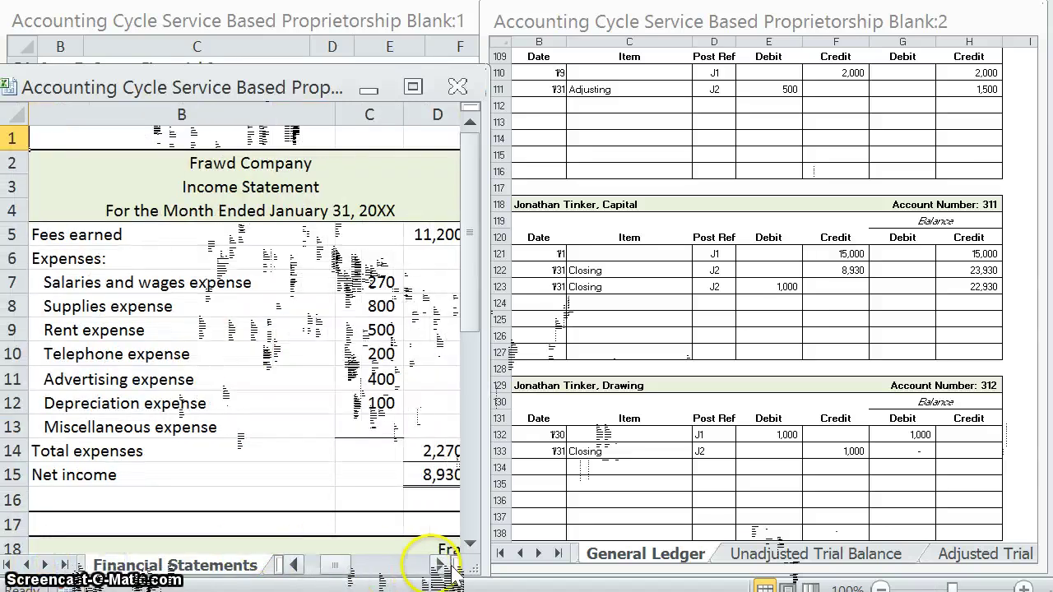
left_click(441, 565)
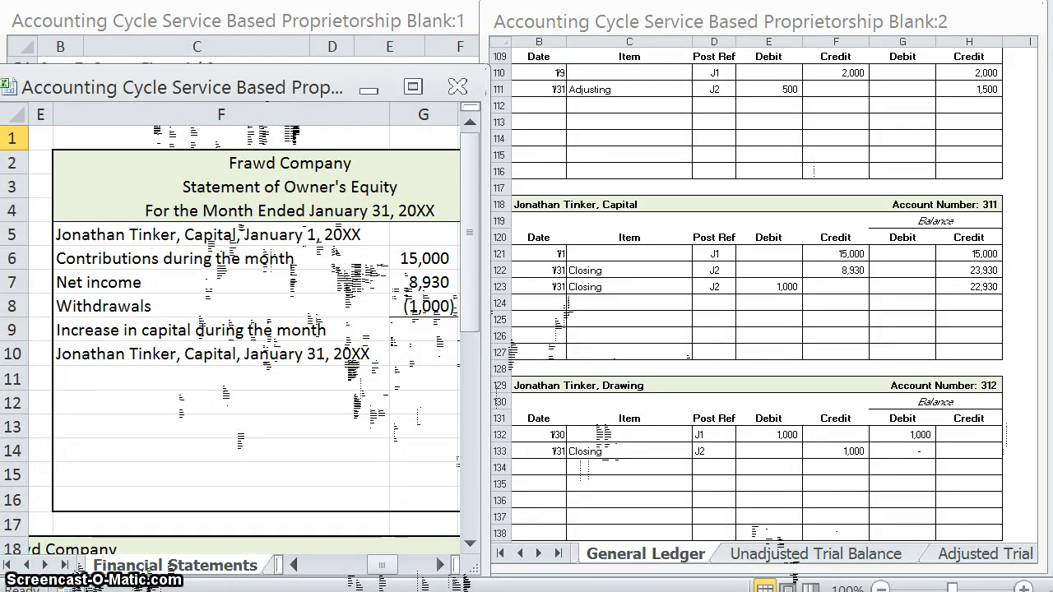
left_click(880, 589)
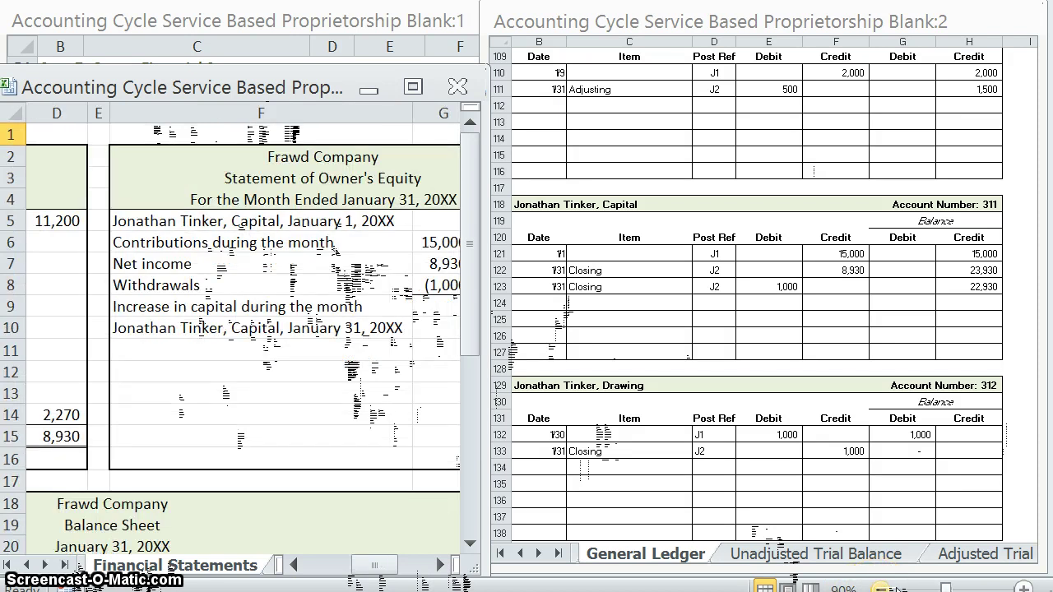
left_click(441, 565)
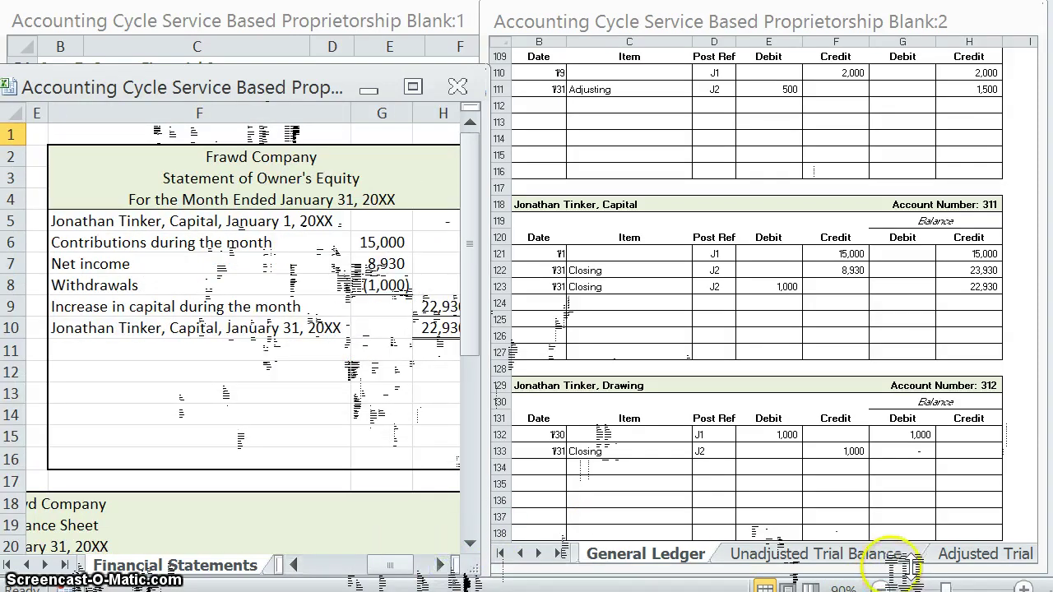
left_click(881, 589)
left_click(441, 565)
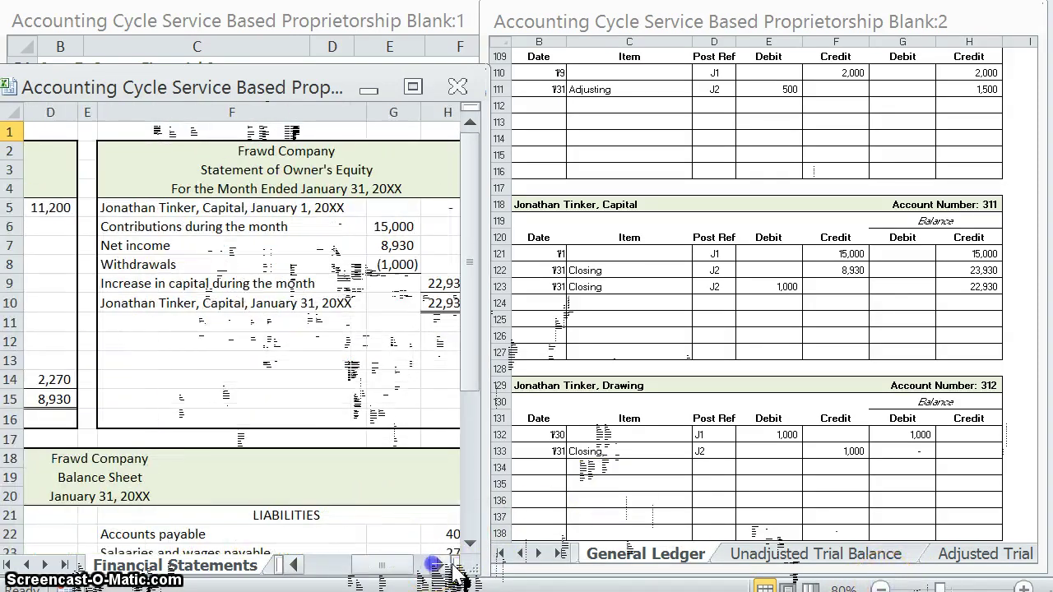
left_click(443, 565)
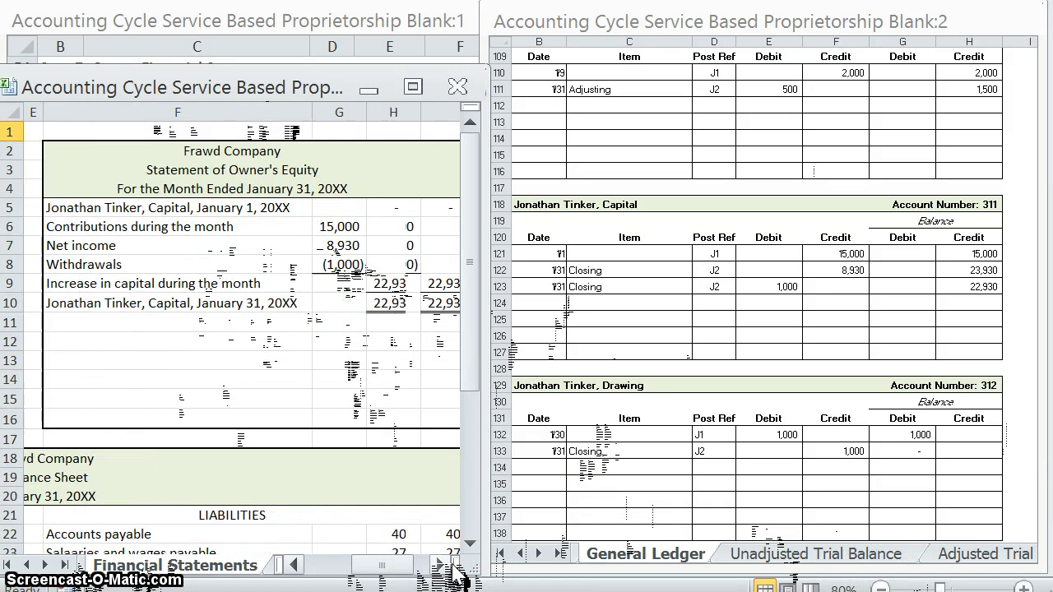
Step: Review the 15,000 contributions, 8,930 net income, 1,000 withdrawals and 22,930 total figures
left_click(339, 229)
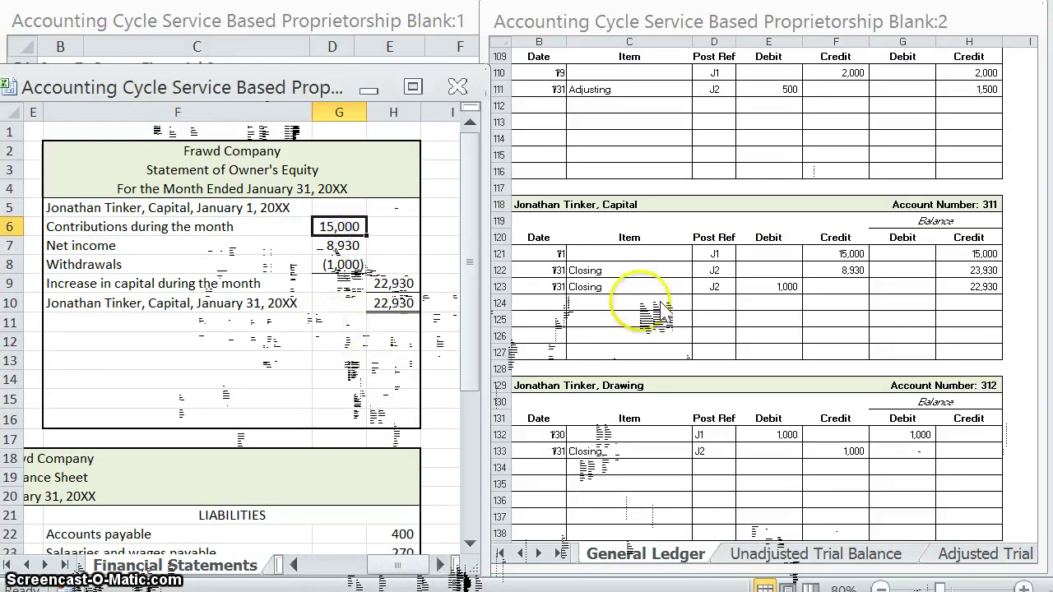
left_click(342, 245)
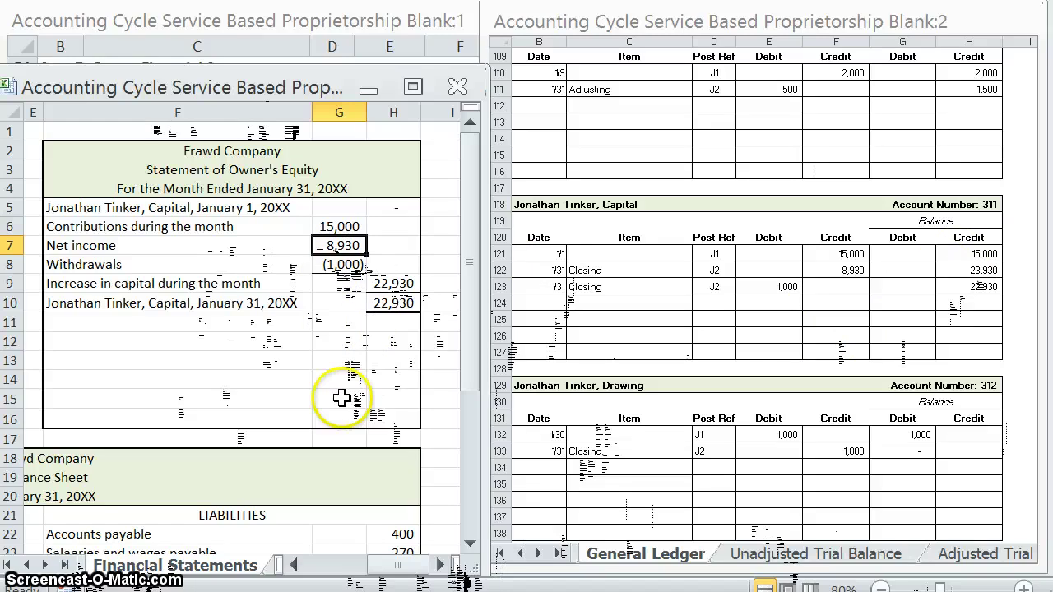
left_click(340, 265)
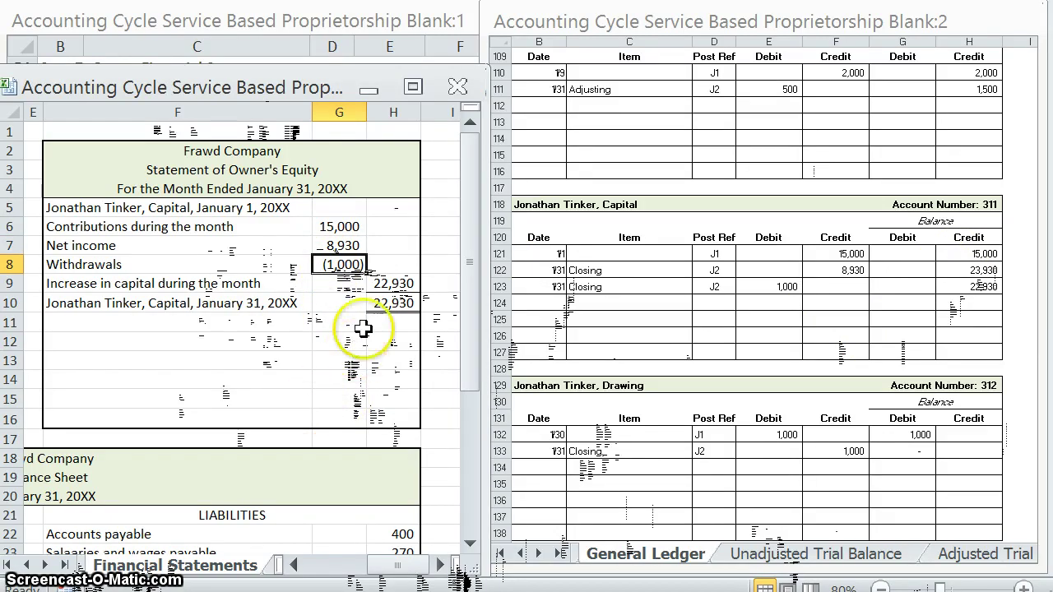
left_click(395, 283)
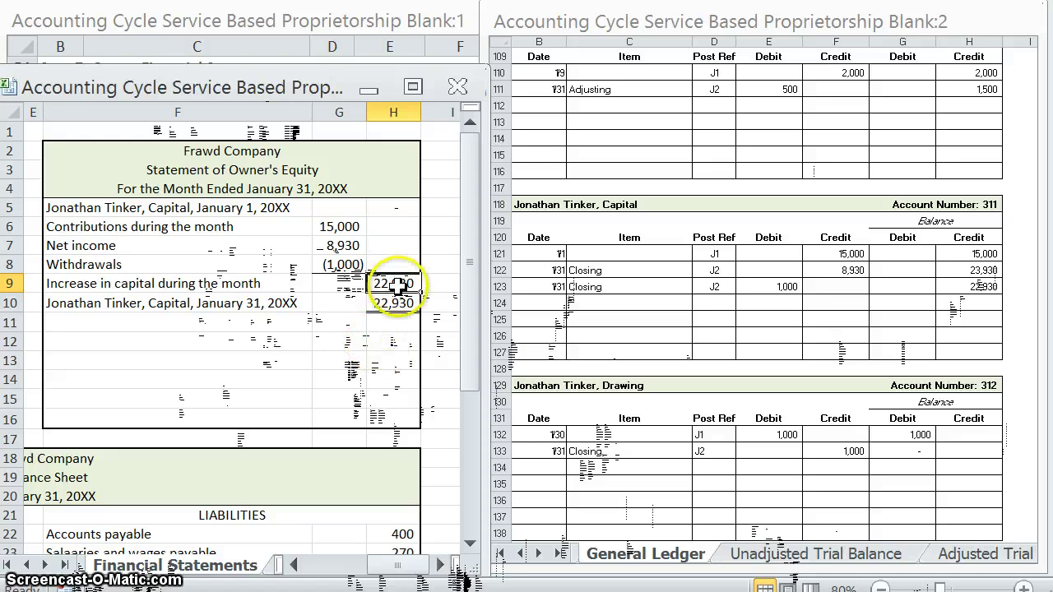
left_click(419, 356)
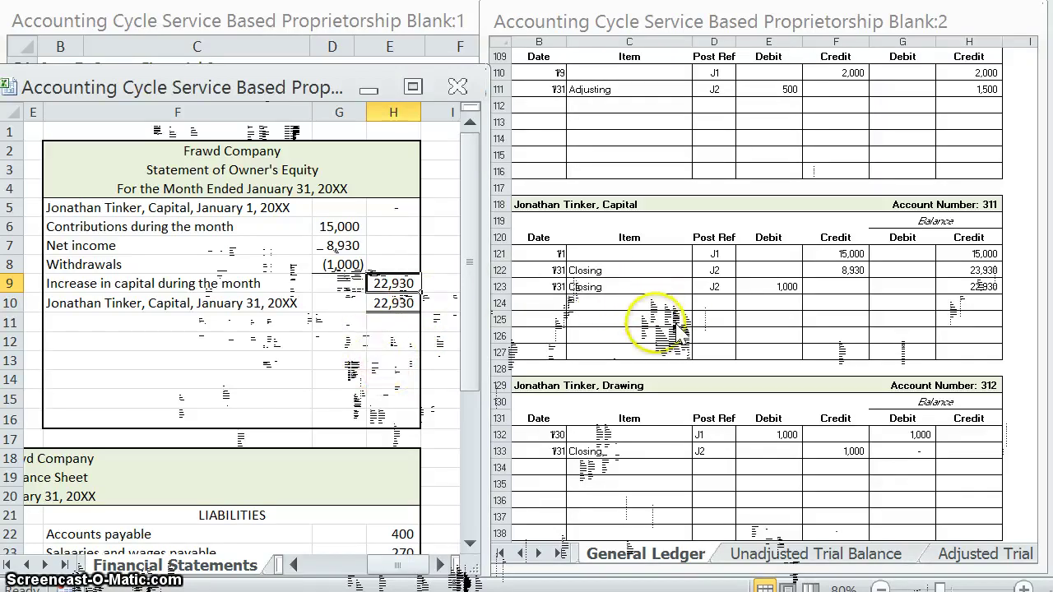
Step: Check the Capital ledger's 22,930 balance in H123, then bring the Instructions sheet forward
key("ctrl+F6")
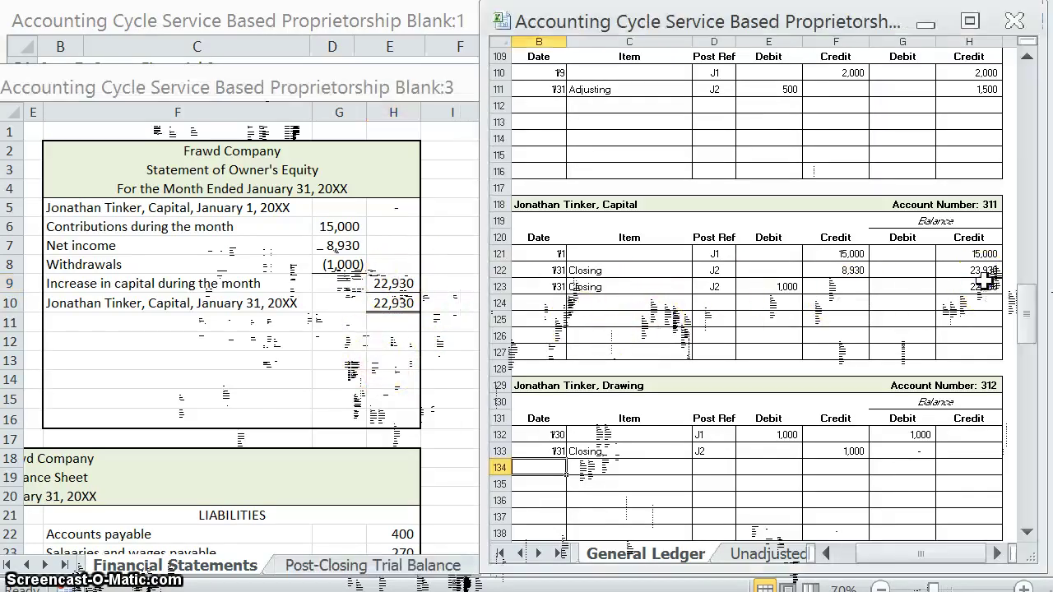
left_click(987, 285)
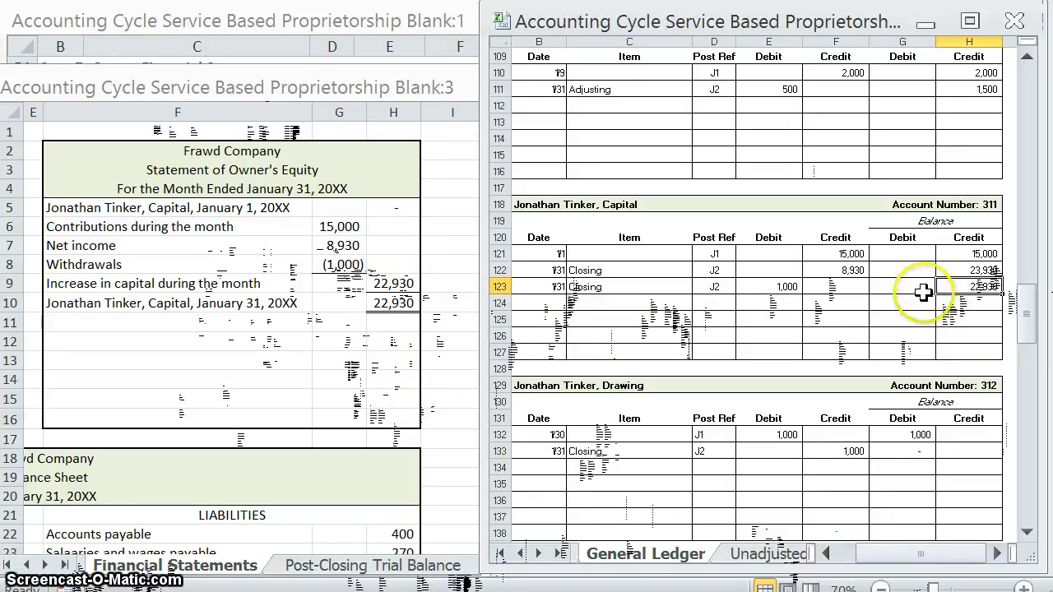
left_click(28, 564)
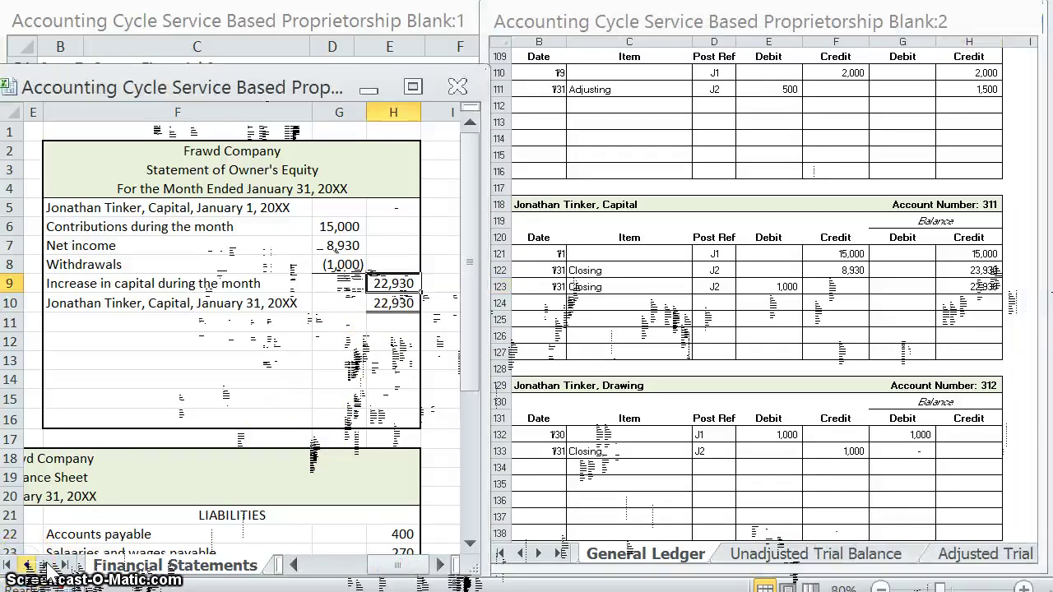
left_click(127, 20)
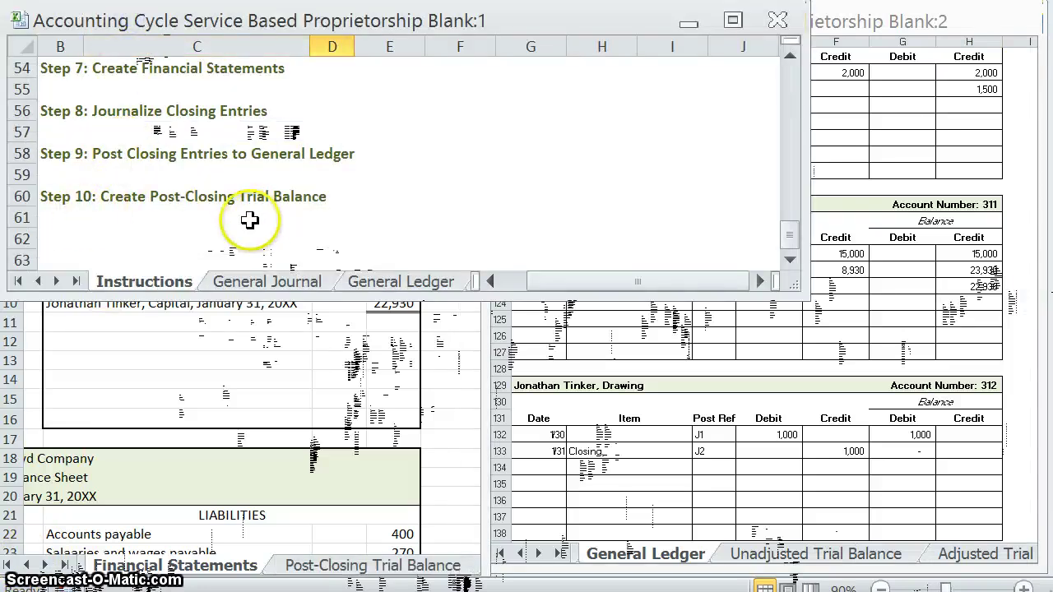